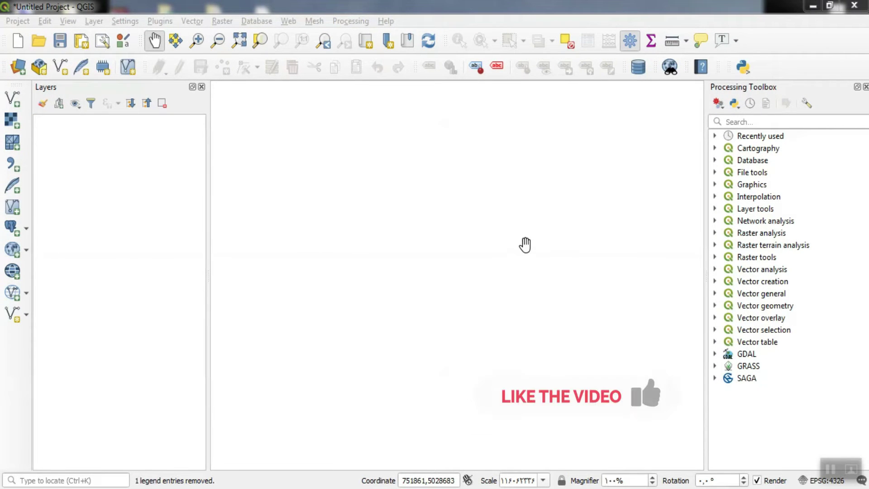
Add Points.shp from the point folder as a vector layer through the Data Source Manager
{"action": "left_click", "coordinate": [13, 100]}
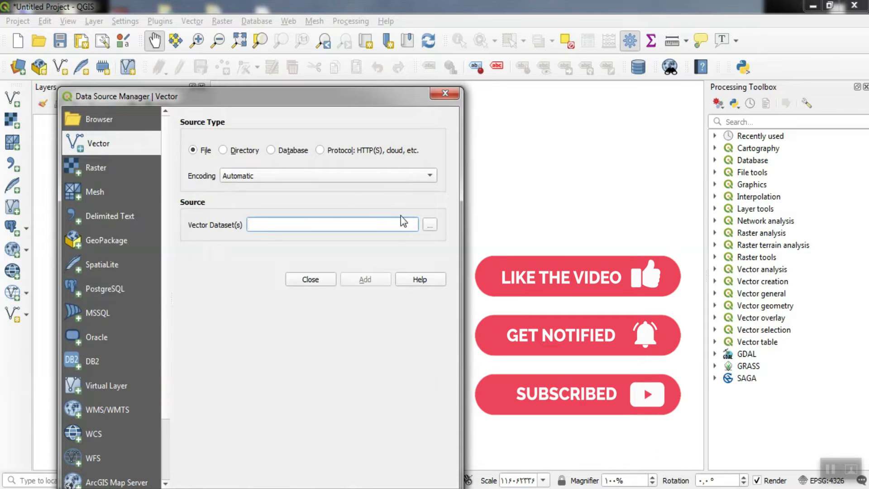
{"action": "left_click", "coordinate": [429, 224]}
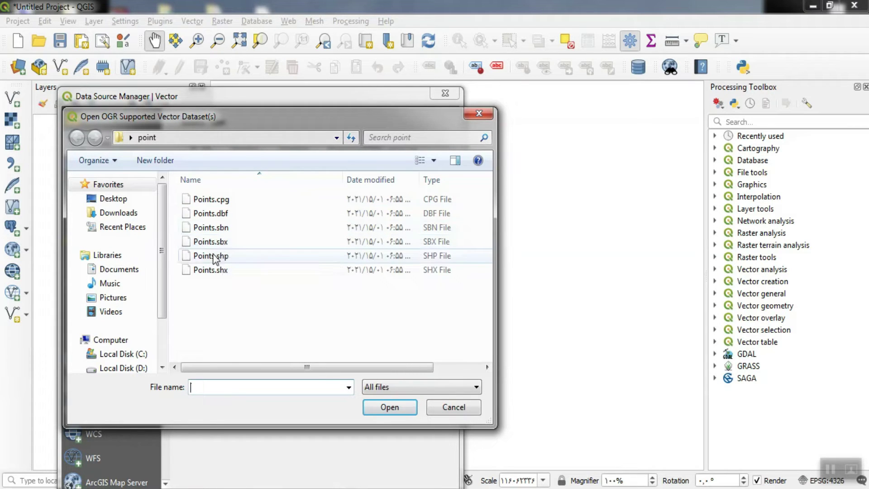
{"action": "left_click", "coordinate": [262, 256]}
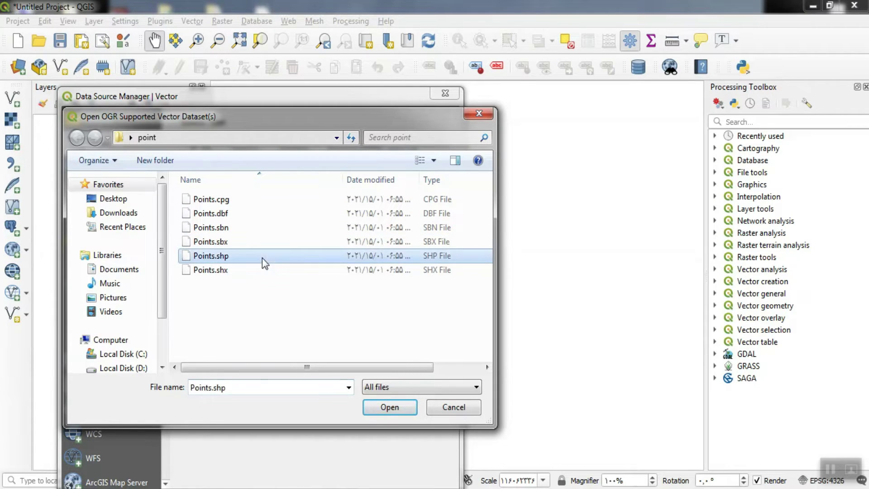
{"action": "left_click", "coordinate": [390, 407]}
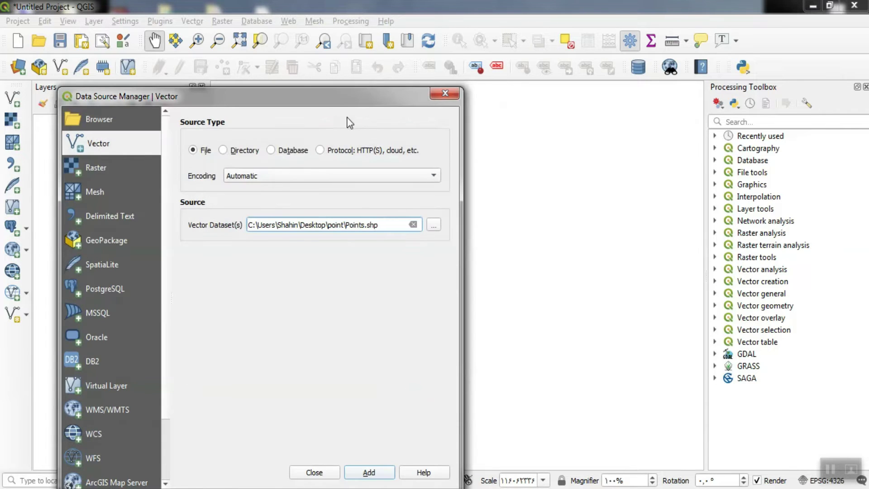
{"action": "left_click_drag", "start_coordinate": [337, 103], "coordinate": [331, 52]}
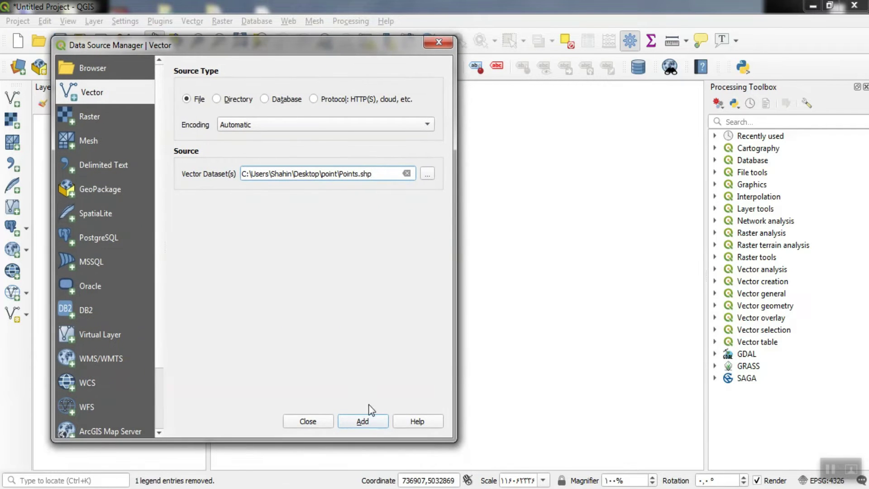
{"action": "left_click", "coordinate": [364, 422]}
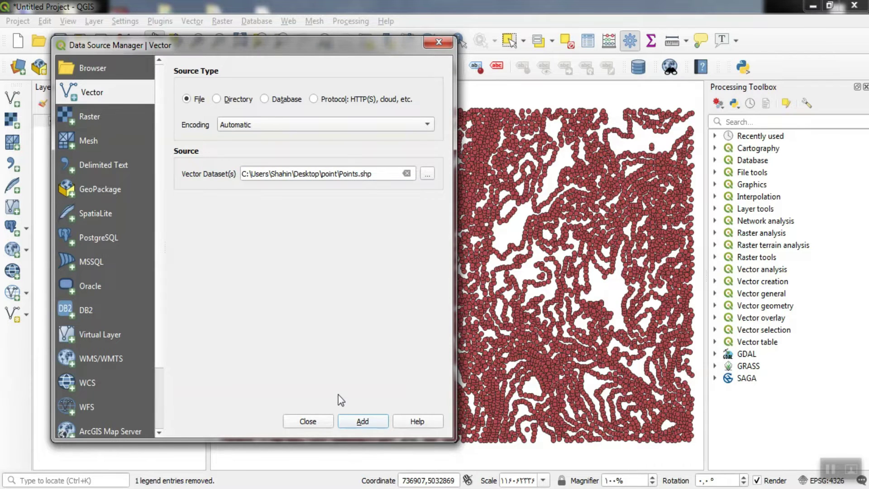
Open the Points attribute table and sort its 8889 features by Elevation
{"action": "left_click", "coordinate": [317, 420]}
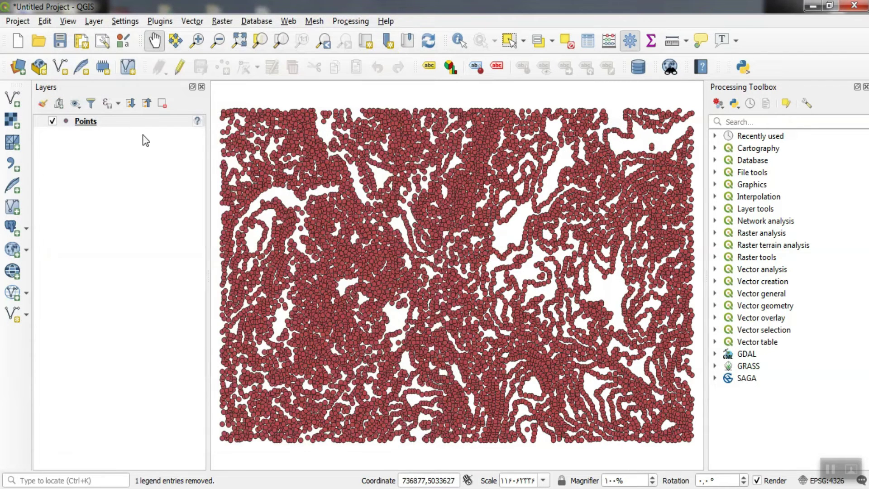
{"action": "right_click", "coordinate": [110, 128]}
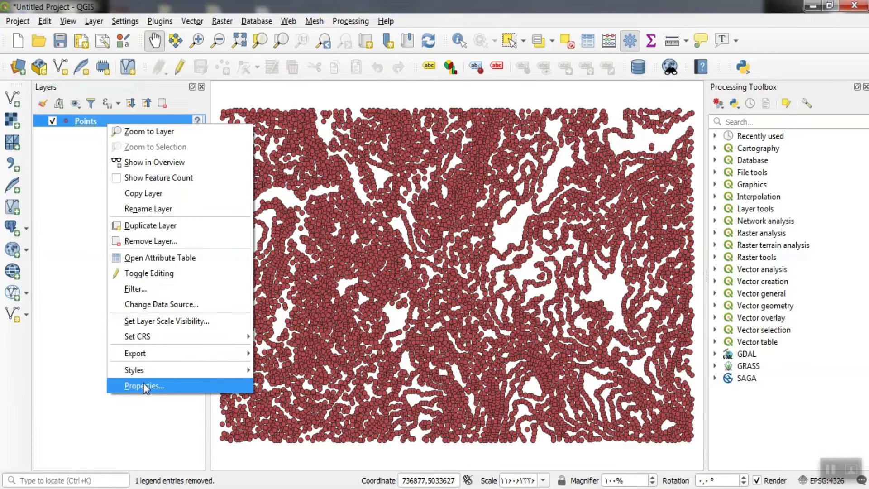
{"action": "left_click", "coordinate": [166, 259]}
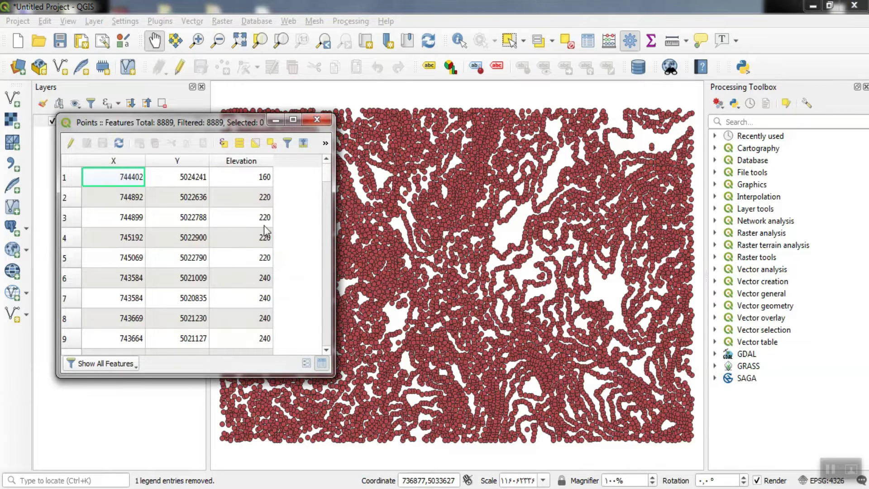
{"action": "left_click", "coordinate": [252, 162]}
{"action": "left_click_drag", "start_coordinate": [326, 181], "coordinate": [325, 317]}
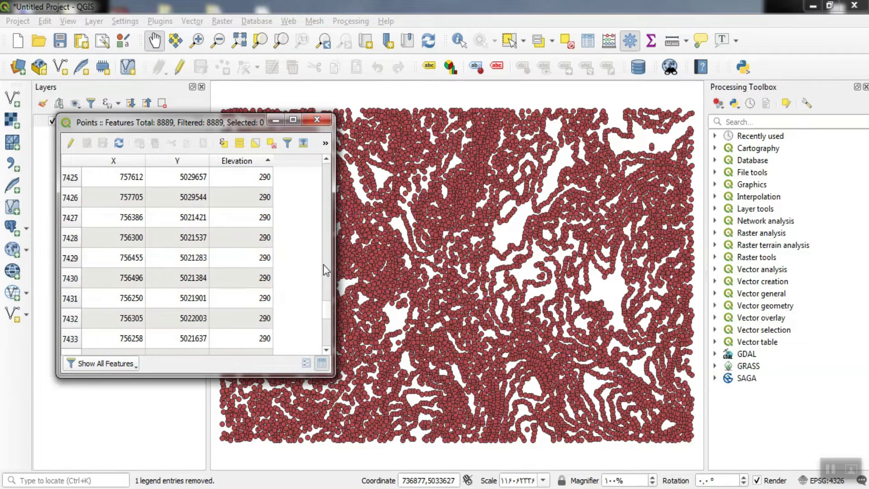
Reduce the Points marker size from 2 to 1 in Symbology and apply it
{"action": "left_click", "coordinate": [316, 119]}
{"action": "right_click", "coordinate": [119, 123]}
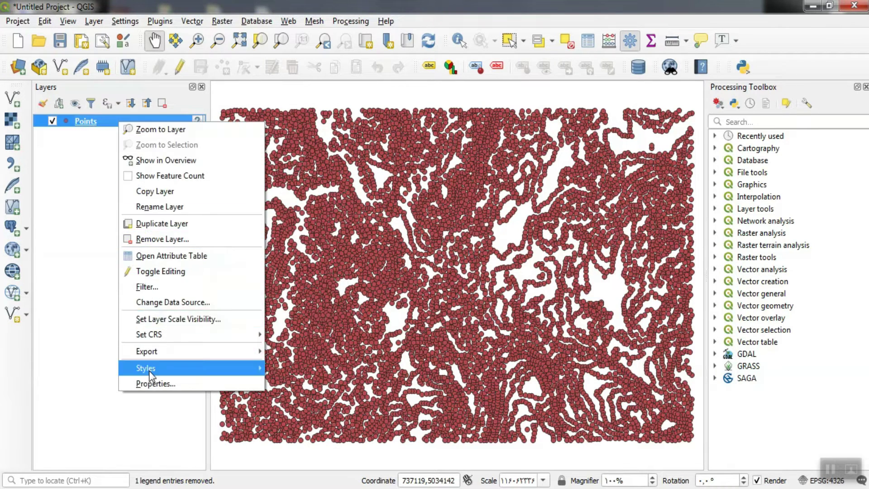
{"action": "left_click", "coordinate": [151, 392]}
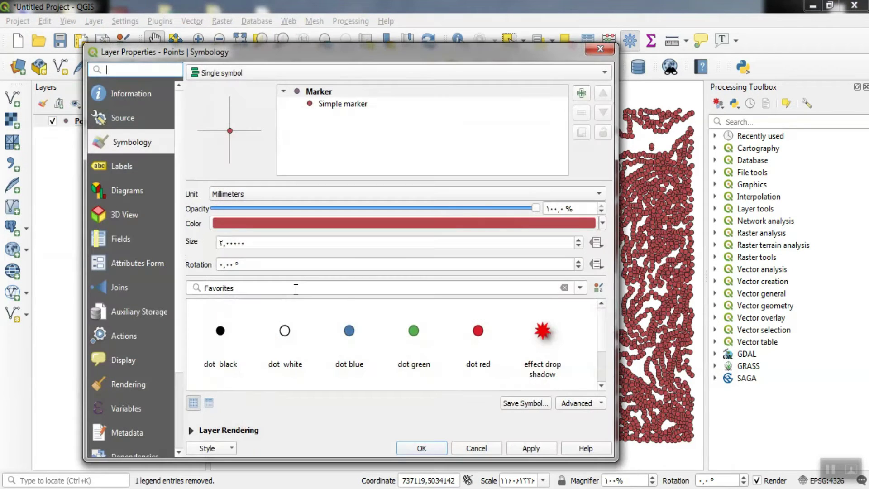
{"action": "left_click", "coordinate": [578, 246]}
{"action": "left_click", "coordinate": [578, 247]}
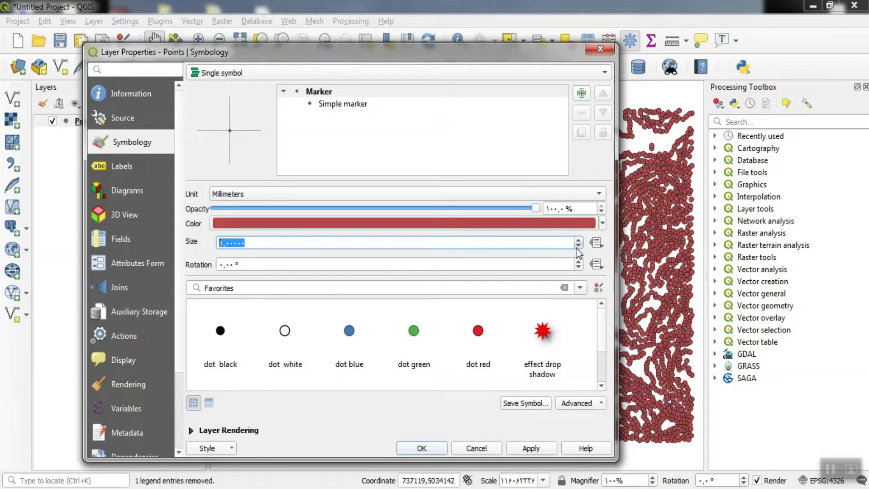
{"action": "left_click", "coordinate": [518, 447]}
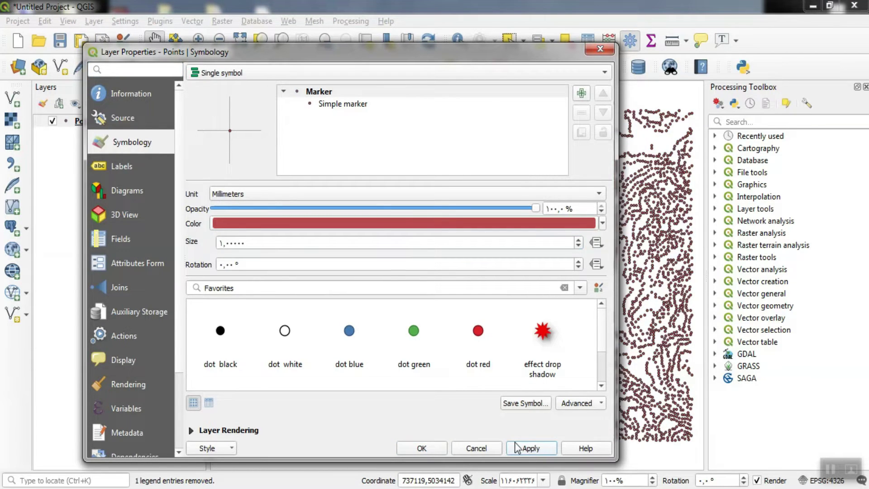
{"action": "left_click", "coordinate": [475, 448]}
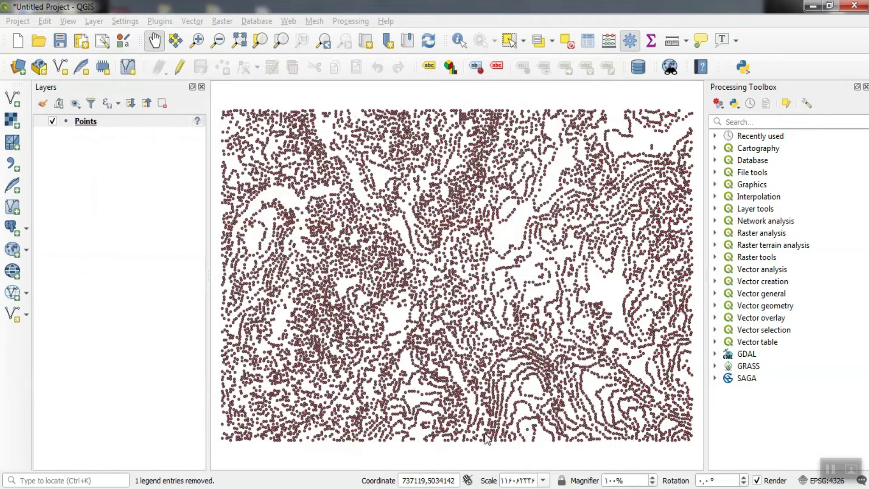
Refresh the map view and expand the SAGA group in the Processing Toolbox
{"action": "left_click", "coordinate": [383, 270]}
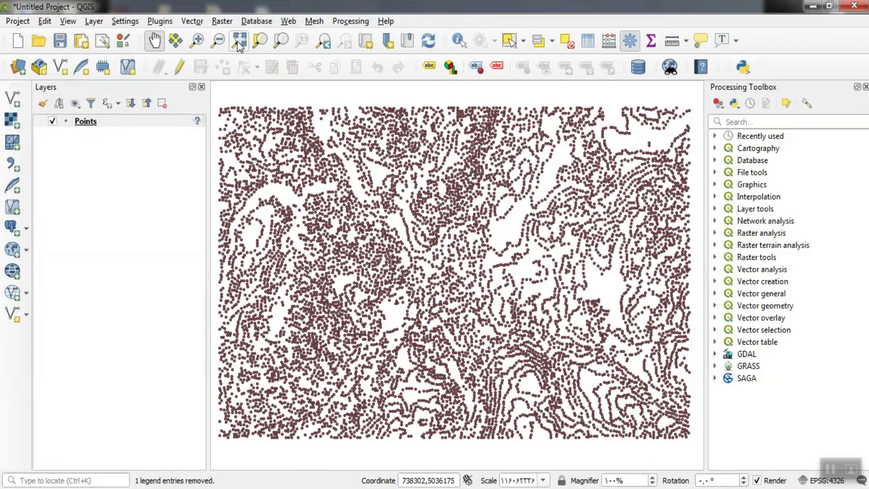
{"action": "left_click_drag", "start_coordinate": [383, 187], "coordinate": [385, 189]}
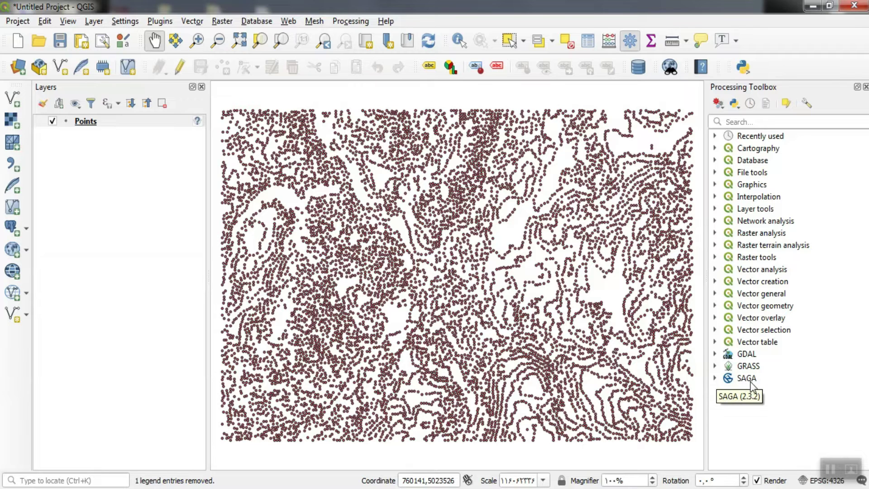
{"action": "left_click", "coordinate": [715, 379]}
{"action": "scroll", "coordinate": [720, 282], "scroll_direction": "down", "scroll_amount": 2}
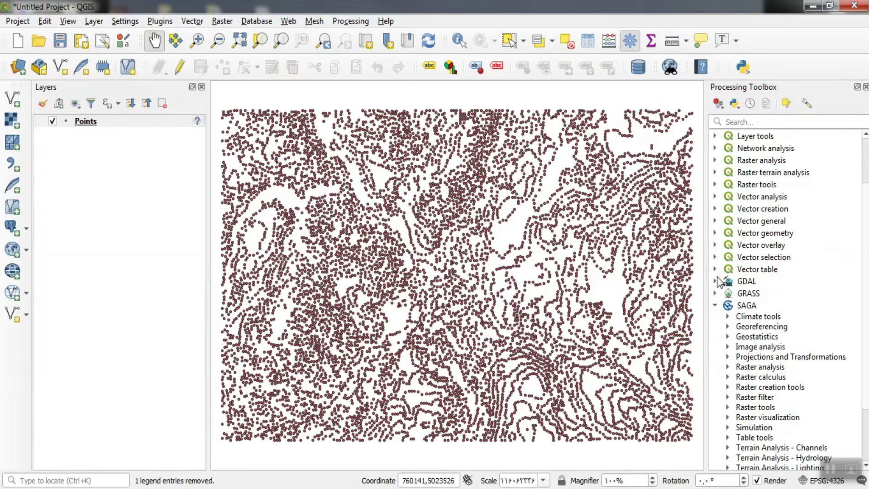
{"action": "scroll", "coordinate": [866, 239], "scroll_direction": "down", "scroll_amount": 3}
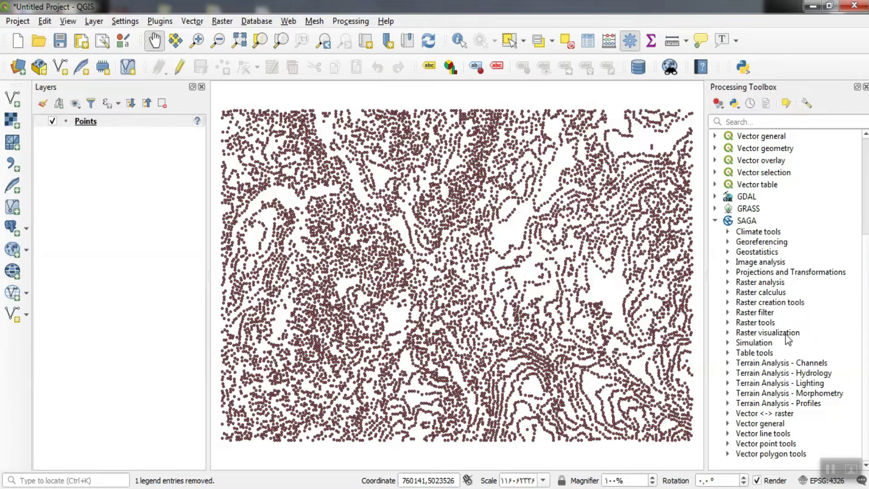
Select Inverse distance weighted interpolation under SAGA's Raster creation tools
{"action": "left_click", "coordinate": [729, 304]}
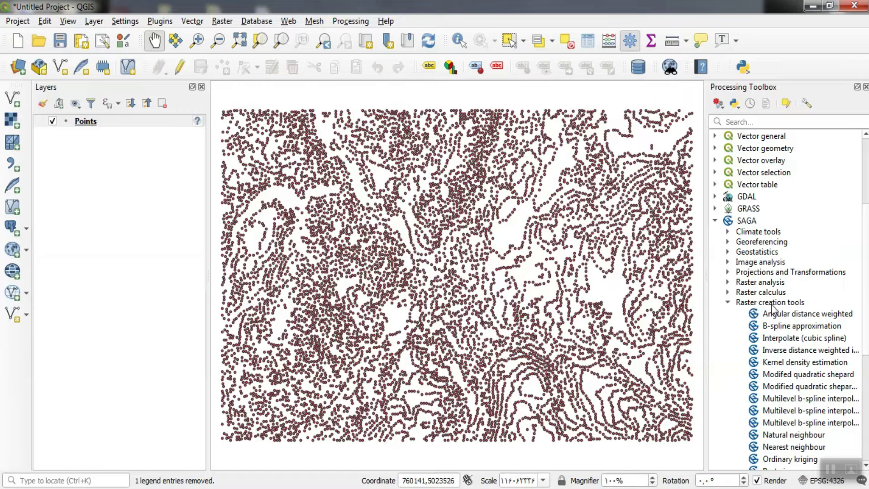
{"action": "key", "text": "s"}
{"action": "scroll", "coordinate": [749, 309], "scroll_direction": "down", "scroll_amount": 2}
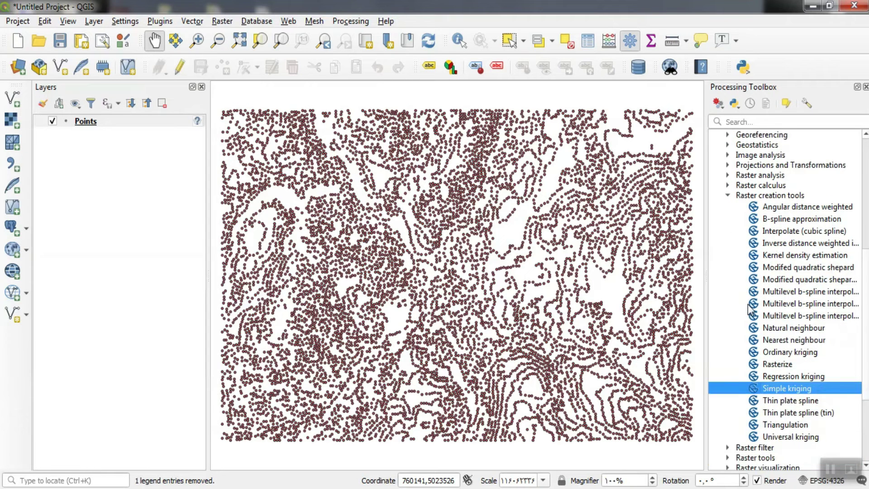
{"action": "scroll", "coordinate": [749, 309], "scroll_direction": "down", "scroll_amount": 1}
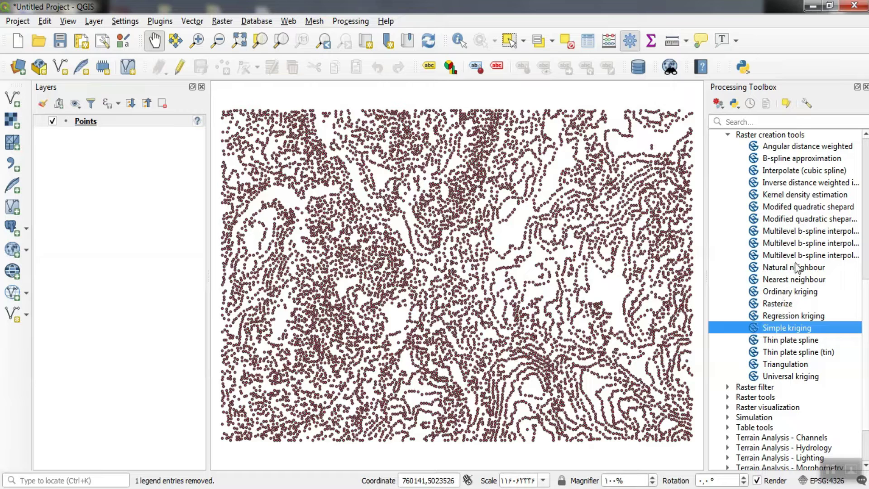
{"action": "left_click", "coordinate": [777, 184]}
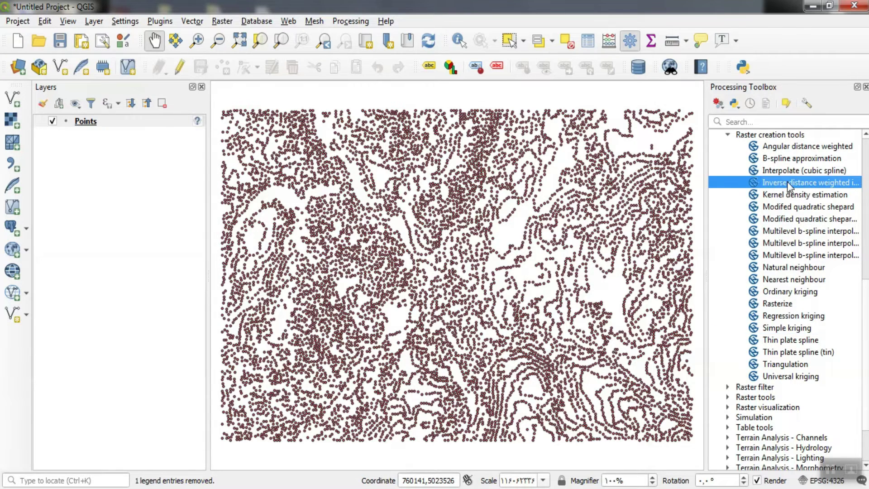
{"action": "right_click", "coordinate": [787, 185]}
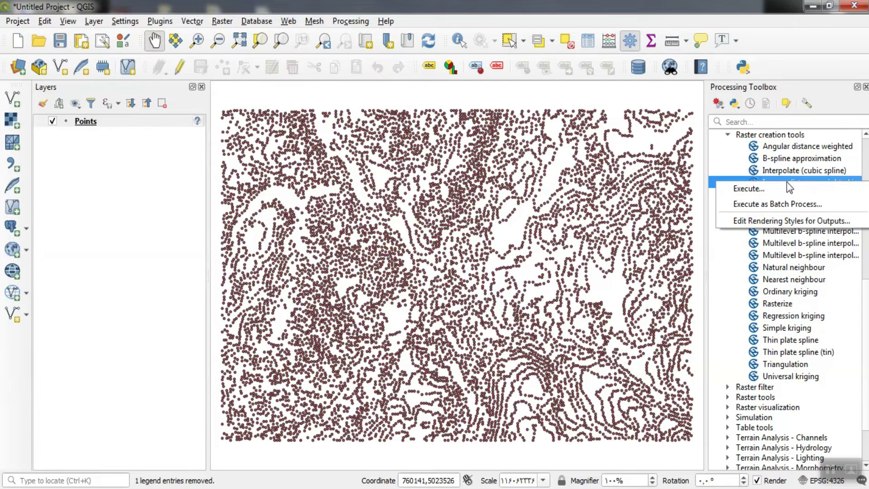
{"action": "left_click", "coordinate": [780, 181]}
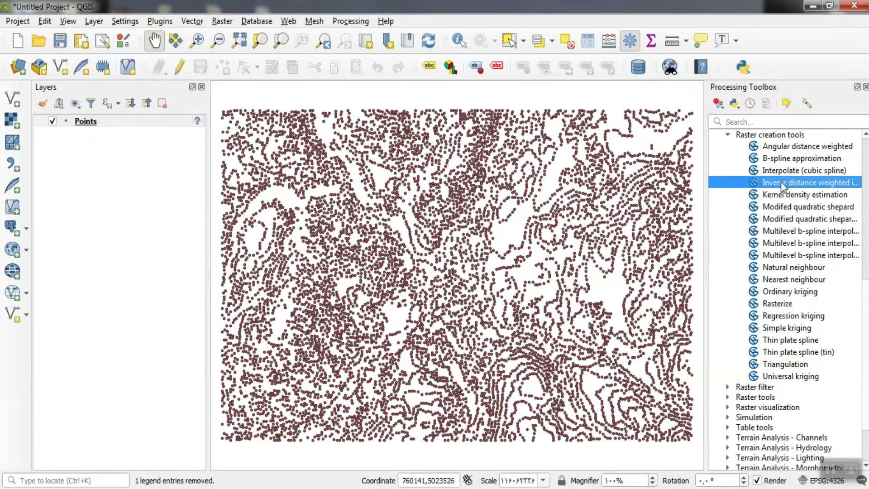
Open the IDW tool with Points as input and Elevation as the attribute
{"action": "double_click", "coordinate": [781, 181]}
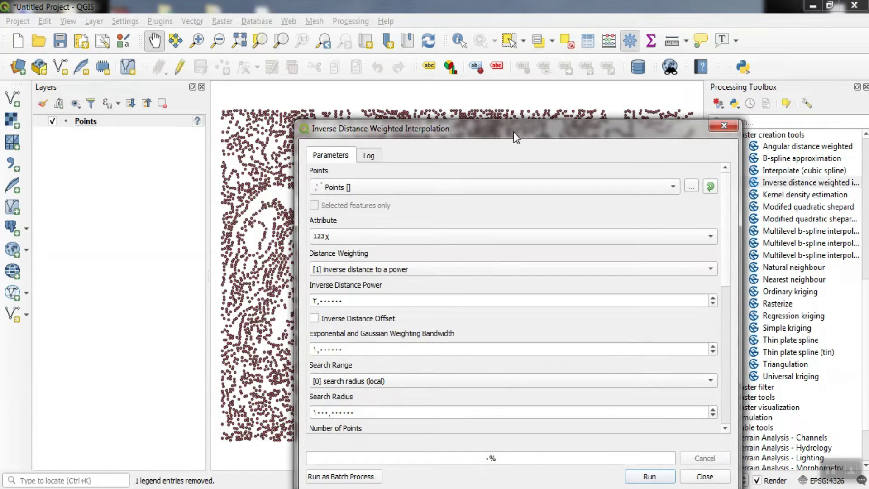
{"action": "left_click_drag", "start_coordinate": [516, 135], "coordinate": [401, 55]}
{"action": "left_click", "coordinate": [425, 105]}
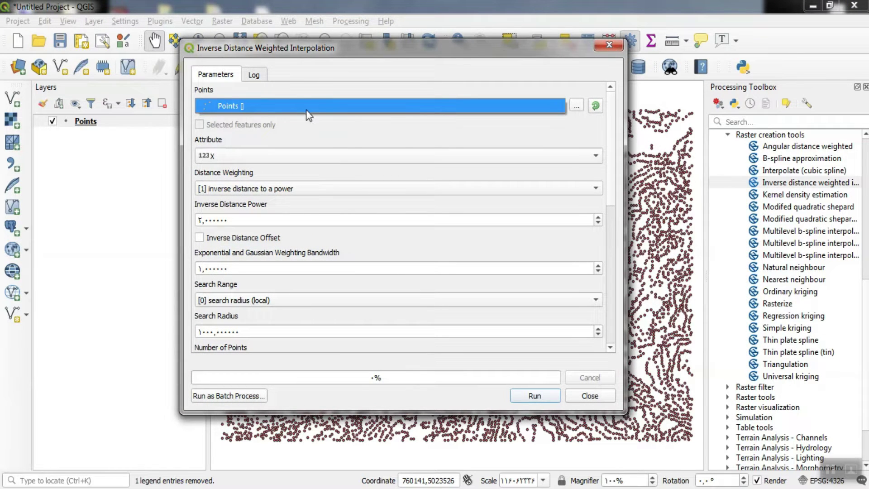
{"action": "left_click", "coordinate": [246, 156]}
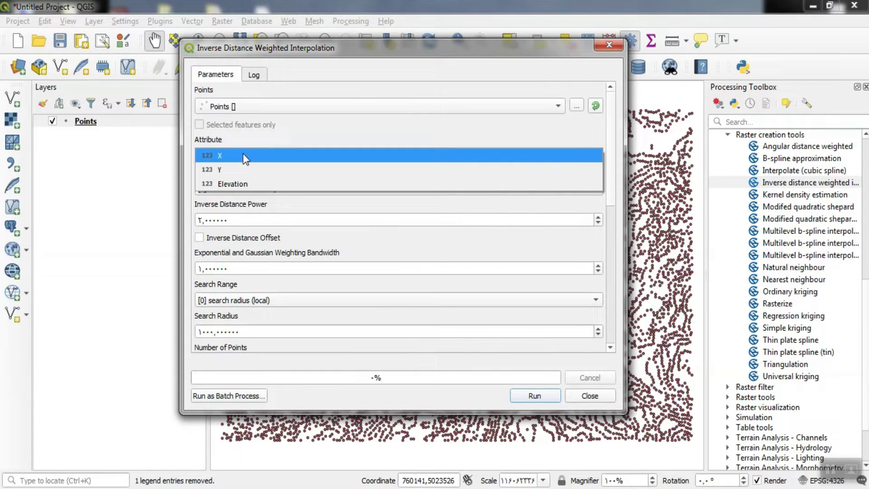
{"action": "left_click", "coordinate": [284, 183]}
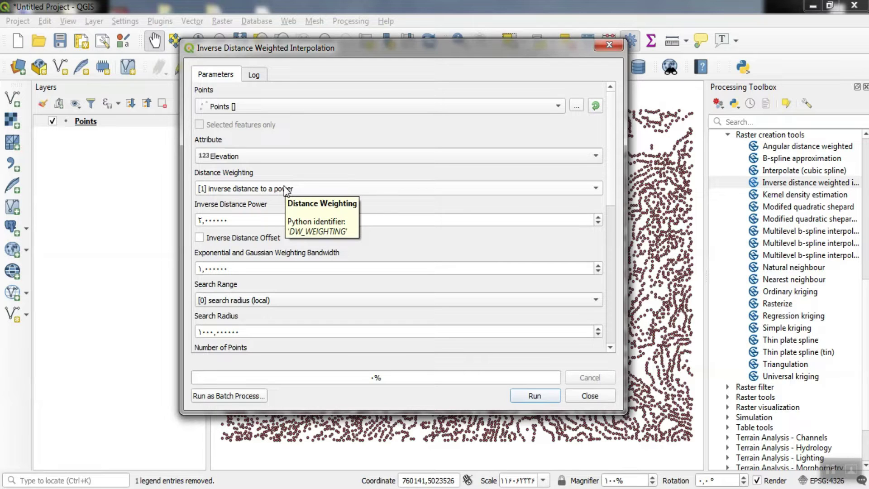
Keep inverse distance to a power weighting with power 2 and a local search radius
{"action": "left_click", "coordinate": [285, 189]}
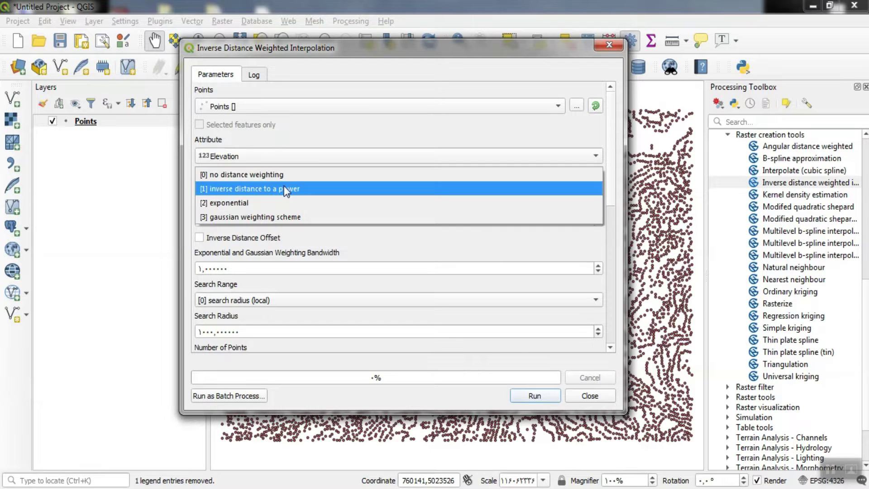
{"action": "left_click", "coordinate": [317, 187]}
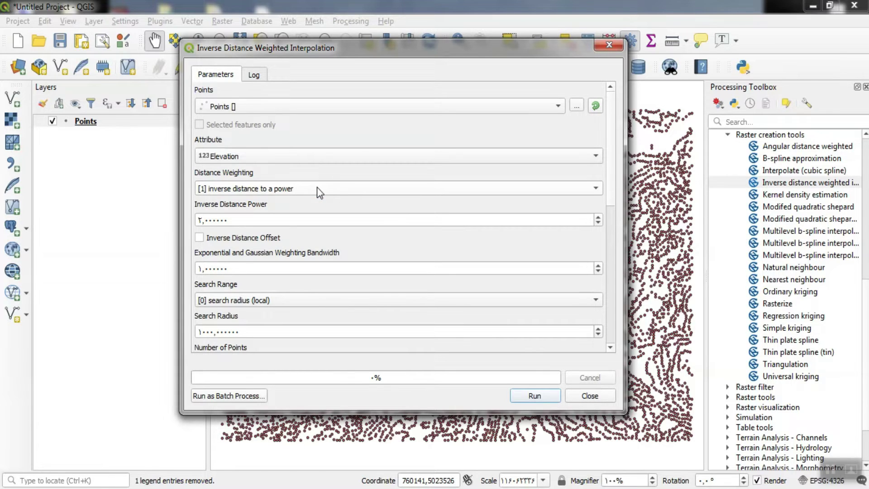
{"action": "left_click", "coordinate": [308, 219]}
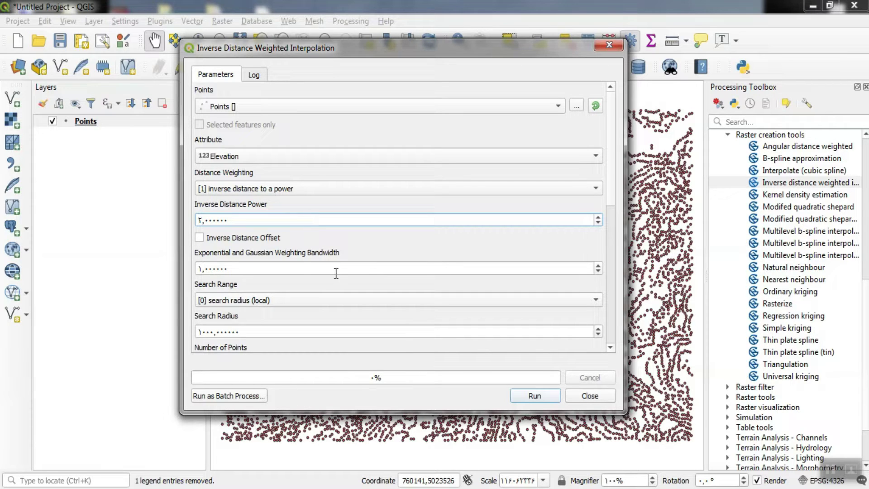
{"action": "left_click", "coordinate": [318, 300]}
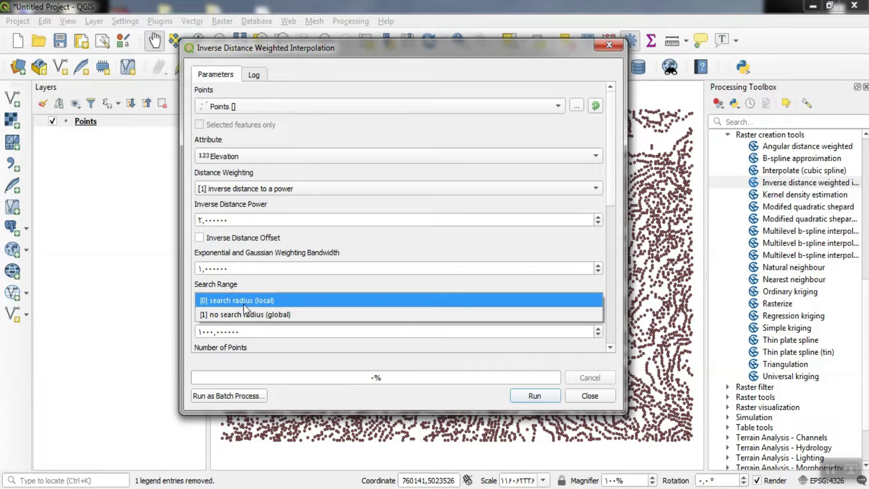
{"action": "left_click", "coordinate": [272, 305]}
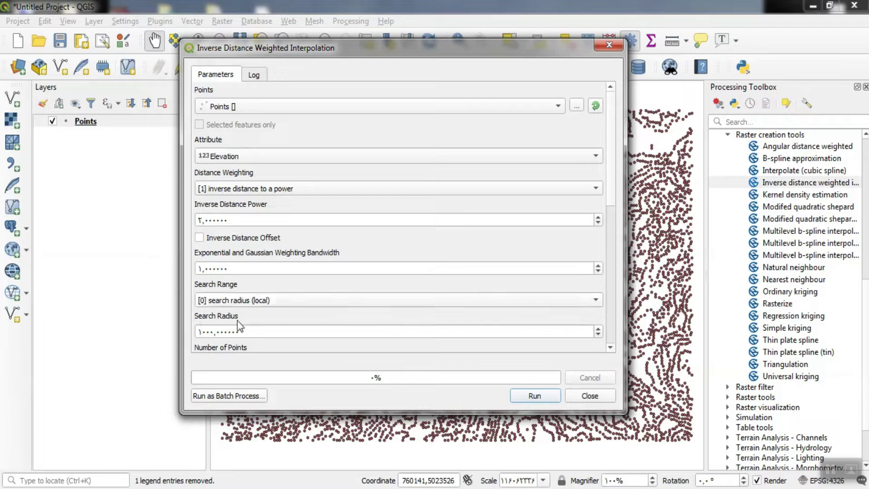
Set IDW's Number of Points to all points within the search distance
{"action": "scroll", "coordinate": [612, 217], "scroll_direction": "down", "scroll_amount": 5}
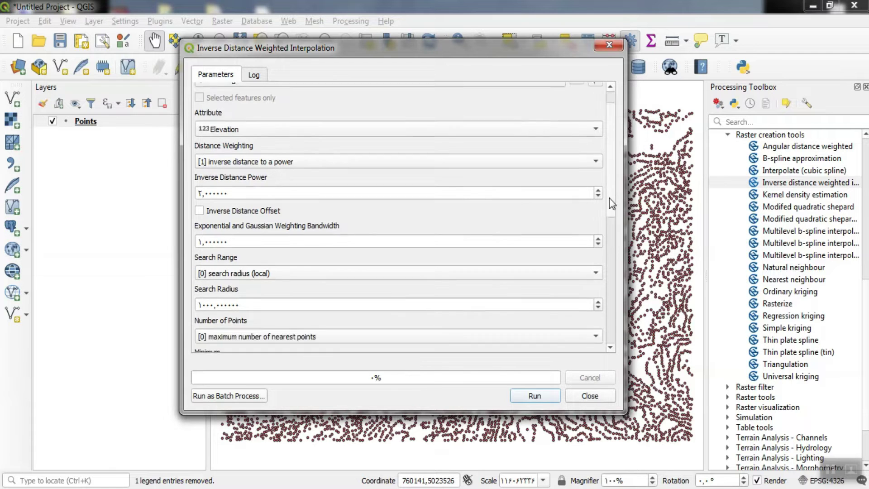
{"action": "scroll", "coordinate": [616, 262], "scroll_direction": "down", "scroll_amount": 2}
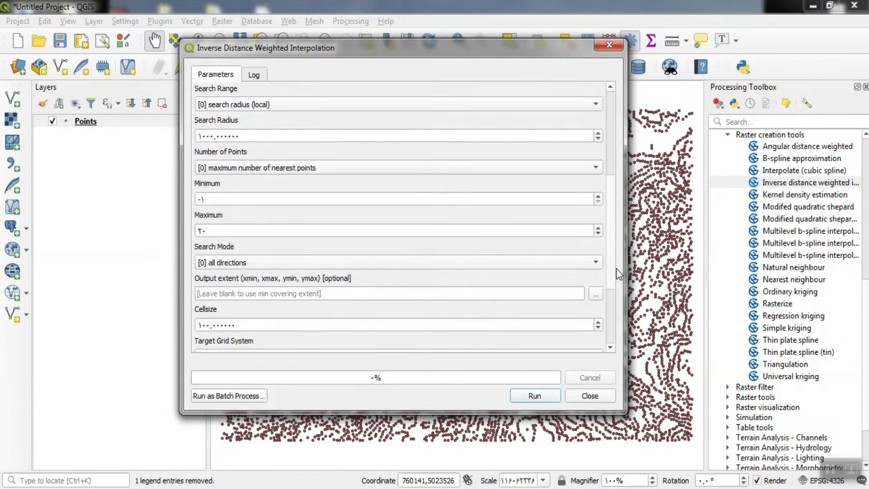
{"action": "left_click", "coordinate": [263, 167]}
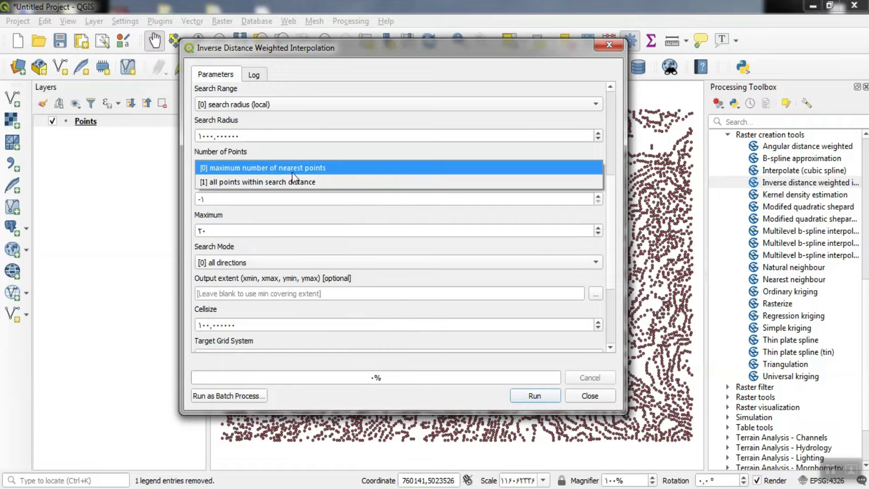
{"action": "left_click", "coordinate": [320, 182]}
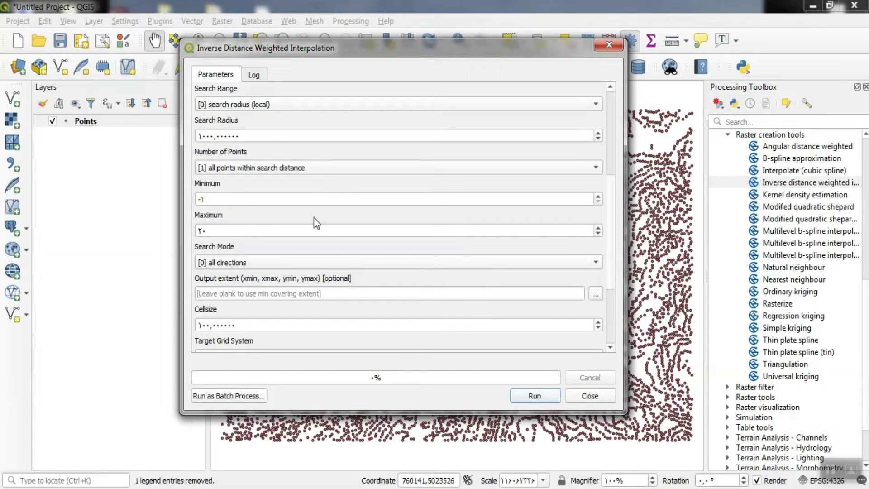
{"action": "left_click_drag", "start_coordinate": [606, 219], "coordinate": [618, 281]}
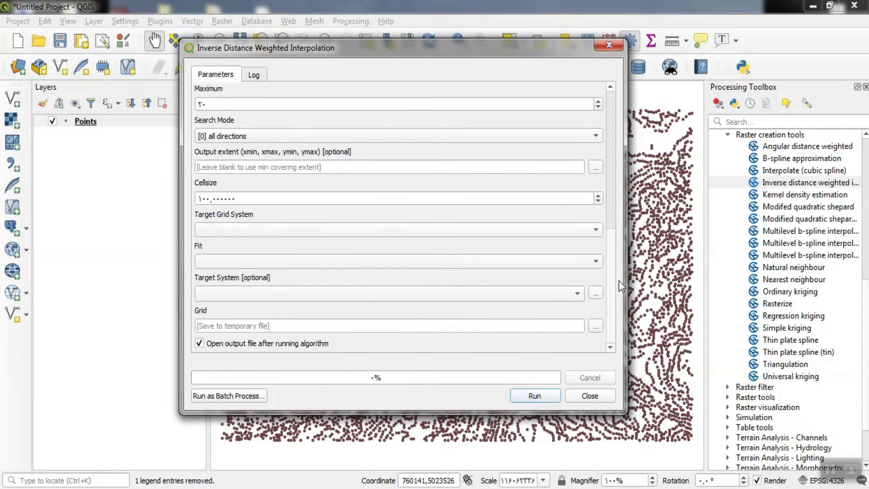
Use a user-defined target grid fitted to nodes and run the IDW interpolation
{"action": "left_click", "coordinate": [290, 228]}
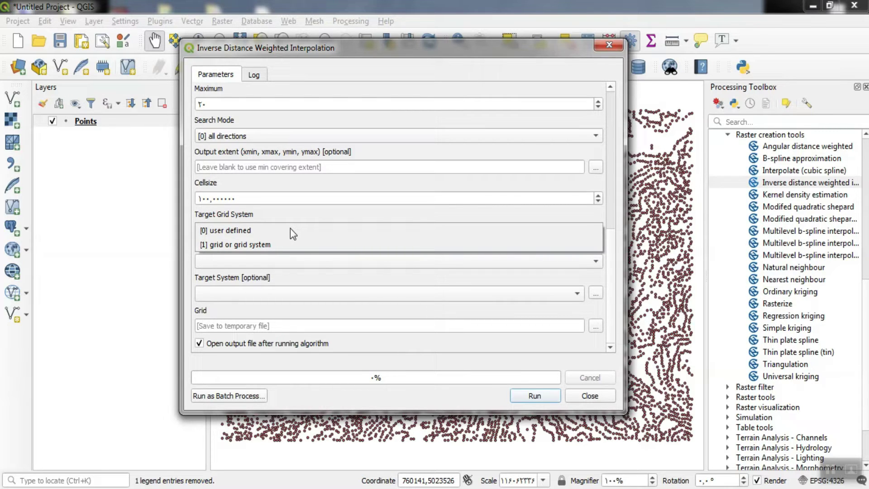
{"action": "left_click", "coordinate": [290, 229]}
{"action": "left_click", "coordinate": [251, 262]}
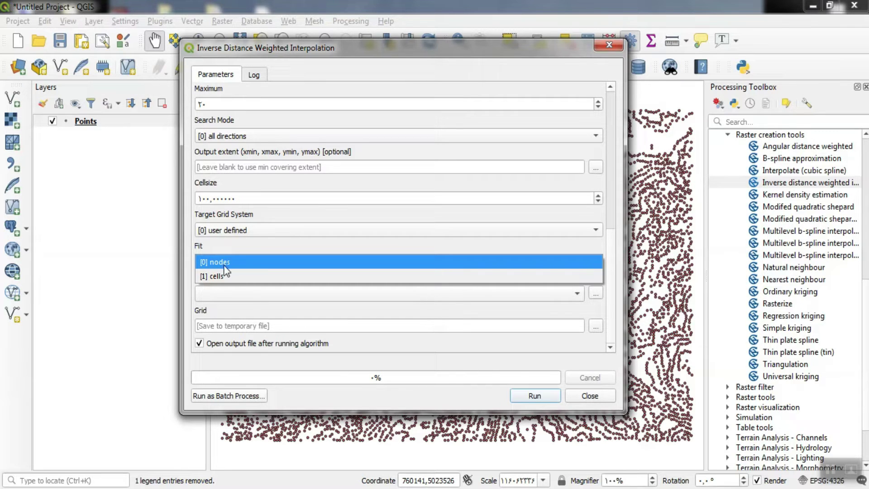
{"action": "left_click", "coordinate": [253, 257]}
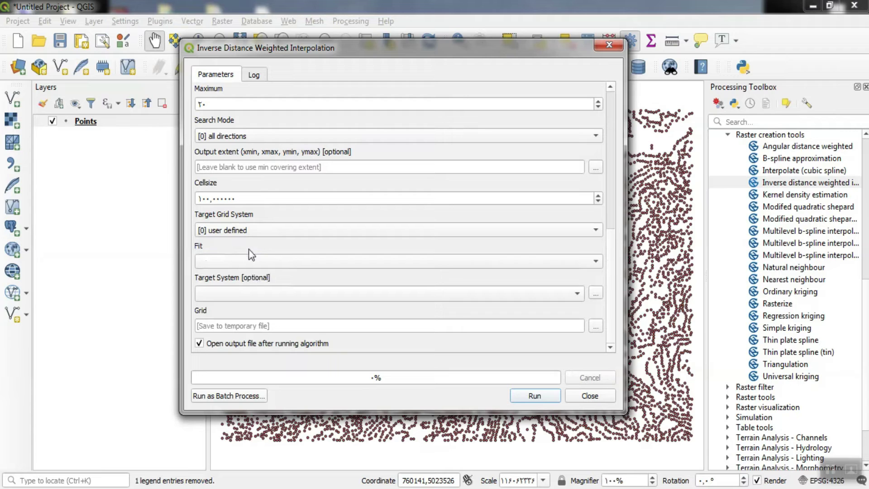
{"action": "left_click", "coordinate": [235, 295]}
{"action": "left_click", "coordinate": [235, 295]}
{"action": "left_click", "coordinate": [257, 262]}
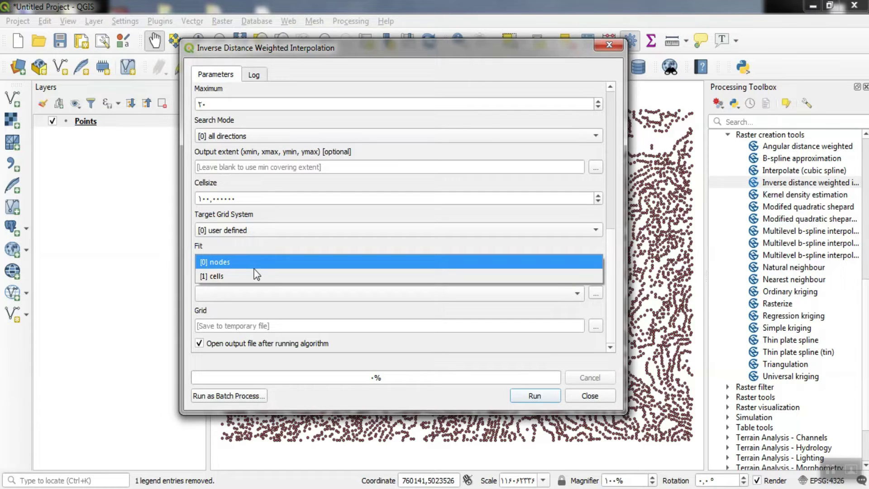
{"action": "left_click", "coordinate": [255, 268]}
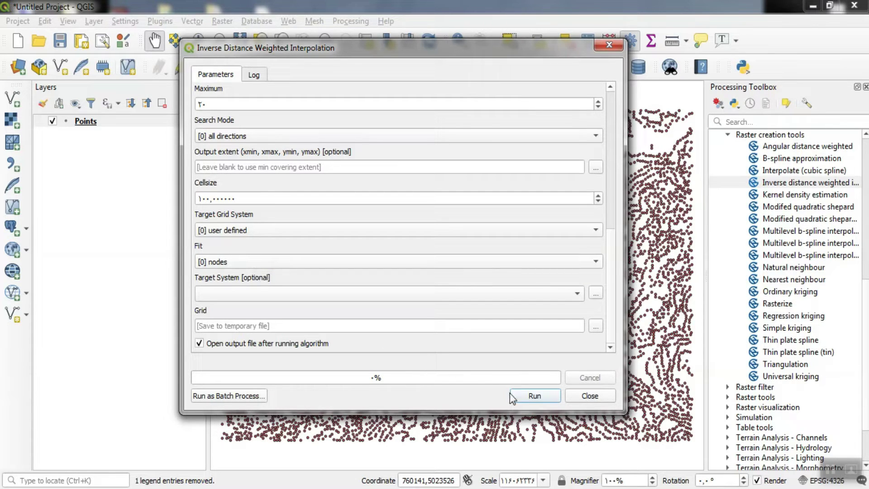
{"action": "left_click", "coordinate": [522, 396]}
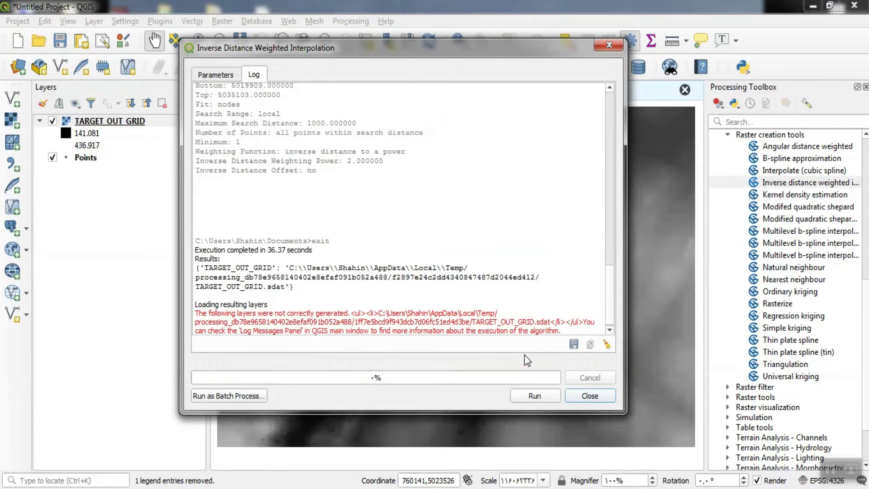
{"action": "left_click", "coordinate": [582, 396]}
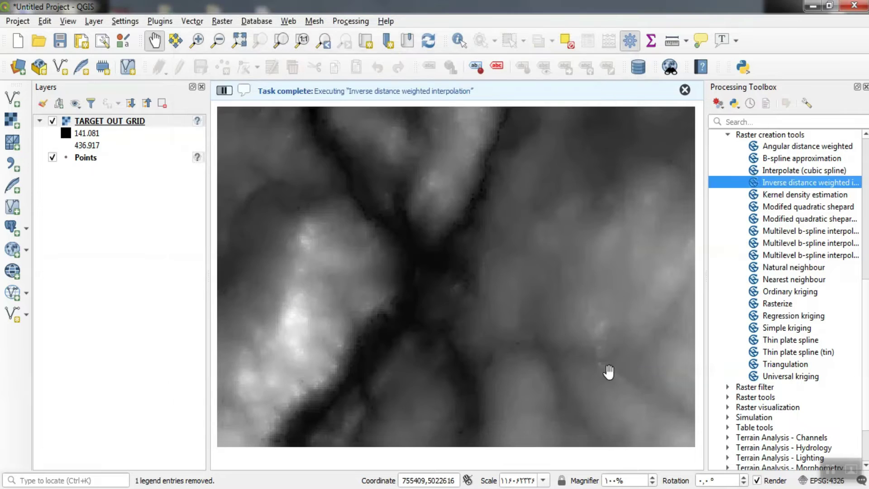
{"action": "left_click_drag", "start_coordinate": [403, 291], "coordinate": [402, 297]}
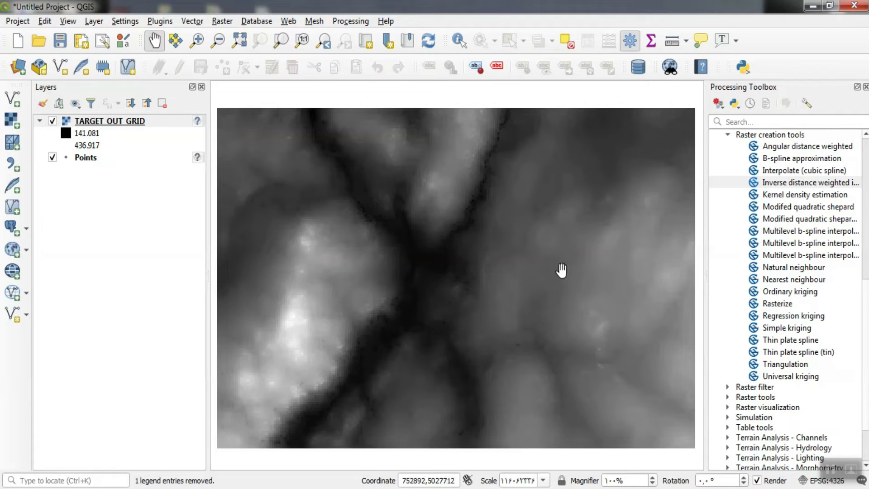
{"action": "left_click", "coordinate": [791, 332]}
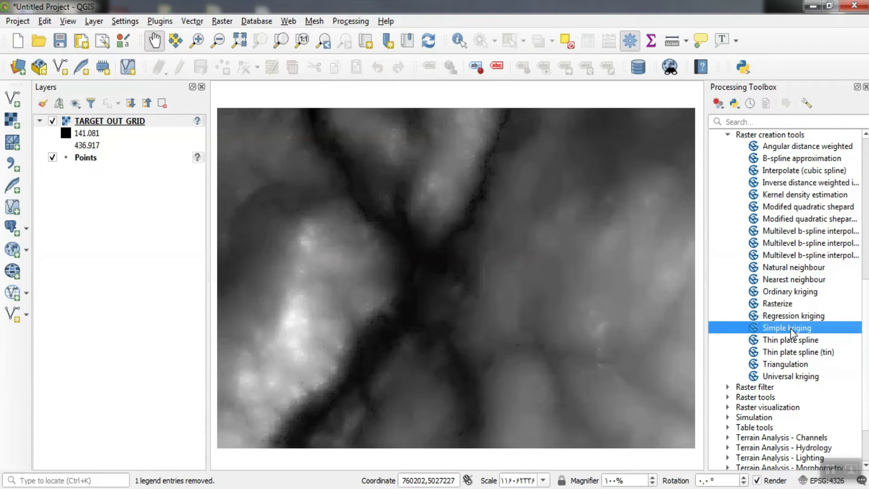
{"action": "left_click", "coordinate": [796, 343]}
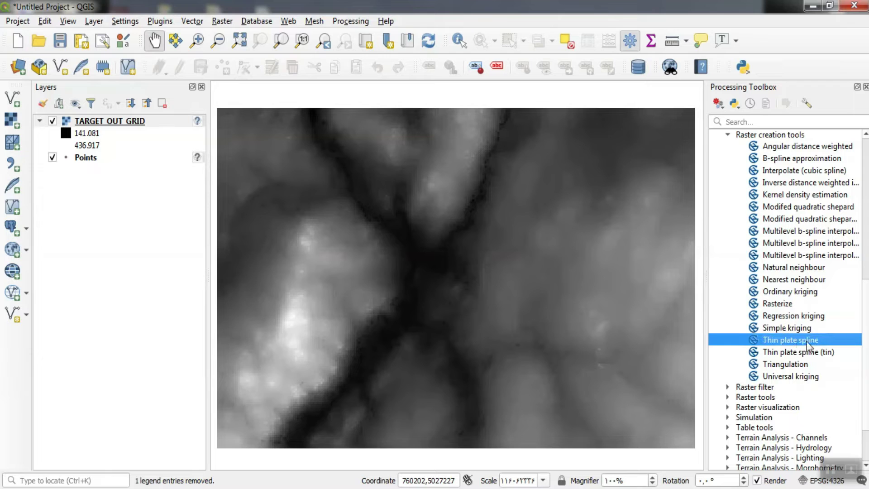
{"action": "left_click", "coordinate": [797, 295]}
{"action": "left_click", "coordinate": [793, 270]}
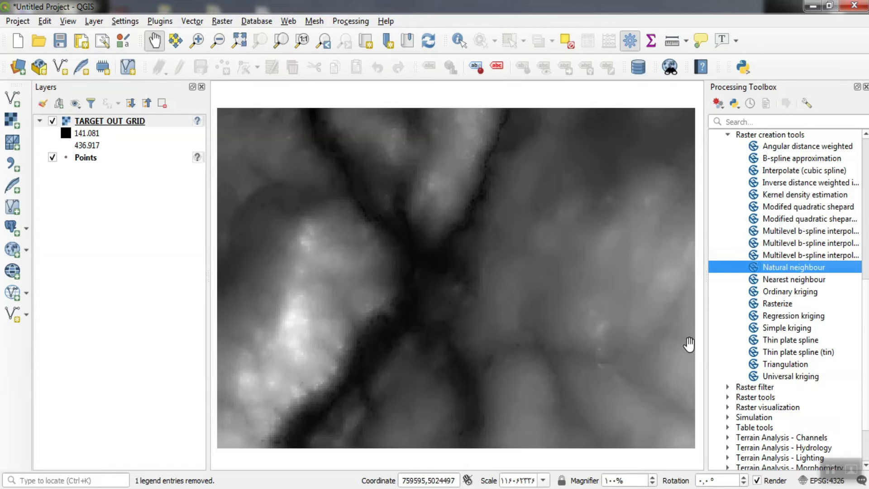
{"action": "left_click_drag", "start_coordinate": [437, 292], "coordinate": [437, 286]}
{"action": "scroll", "coordinate": [370, 265], "scroll_direction": "down", "scroll_amount": 1}
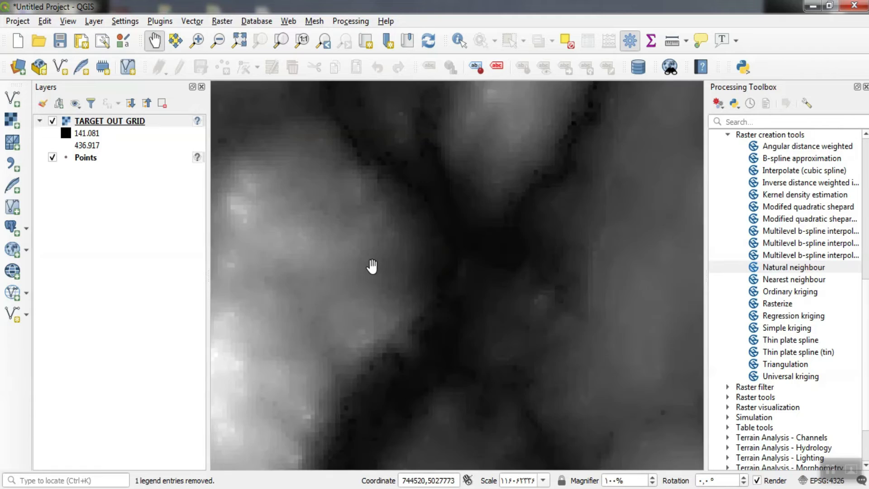
{"action": "scroll", "coordinate": [371, 266], "scroll_direction": "up", "scroll_amount": 2}
{"action": "scroll", "coordinate": [372, 266], "scroll_direction": "down", "scroll_amount": 2}
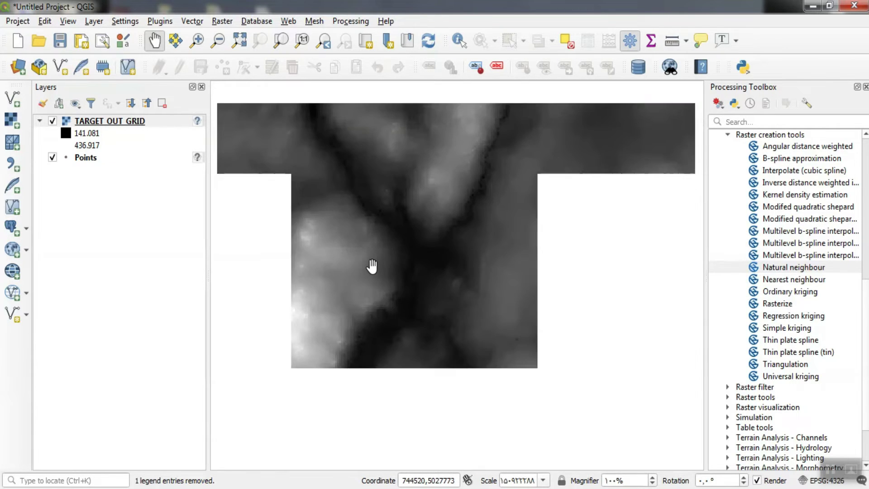
{"action": "scroll", "coordinate": [401, 256], "scroll_direction": "down", "scroll_amount": 2}
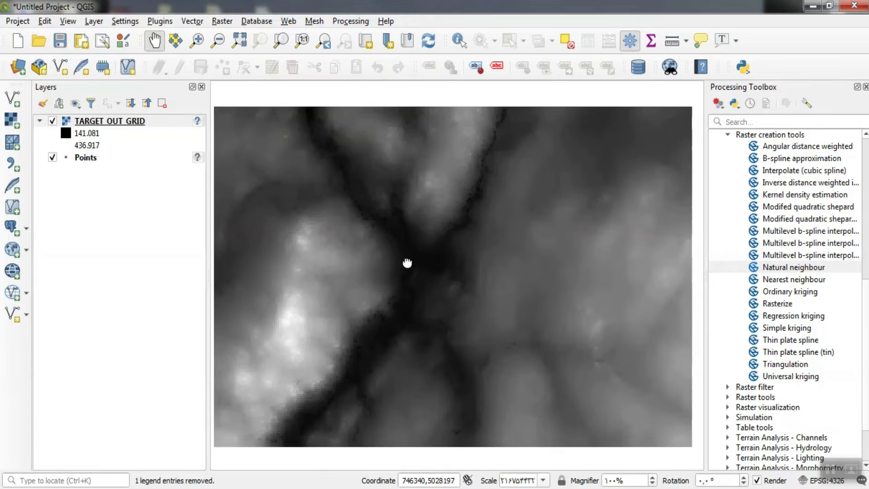
{"action": "left_click", "coordinate": [55, 125]}
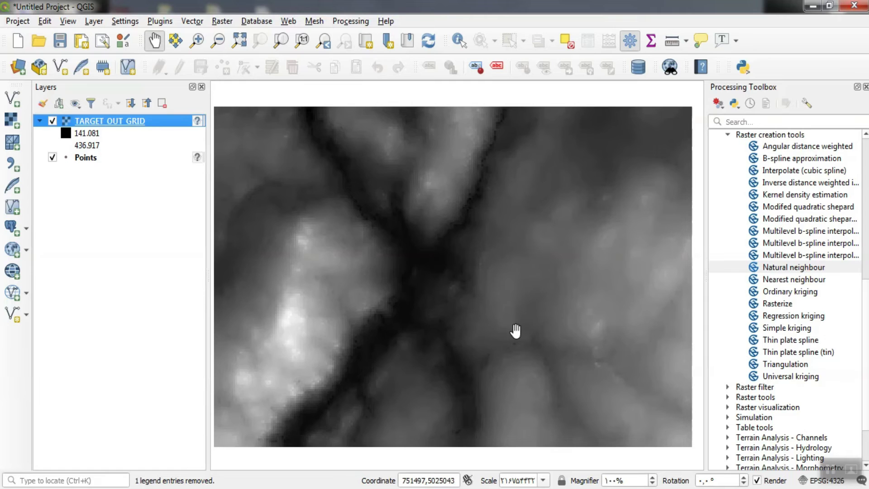
Remove the TARGET OUT GRID layer and open Simple kriging with Elevation as the attribute
{"action": "key", "text": "ctrl+d"}
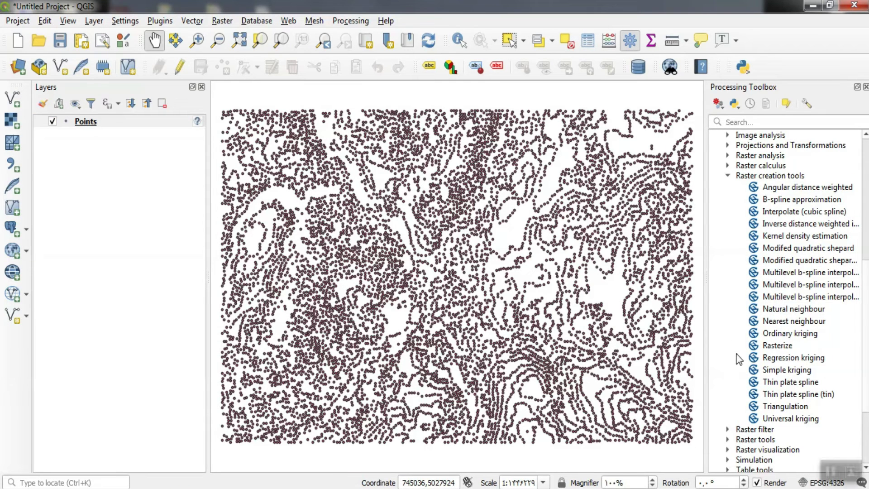
{"action": "left_click", "coordinate": [802, 374]}
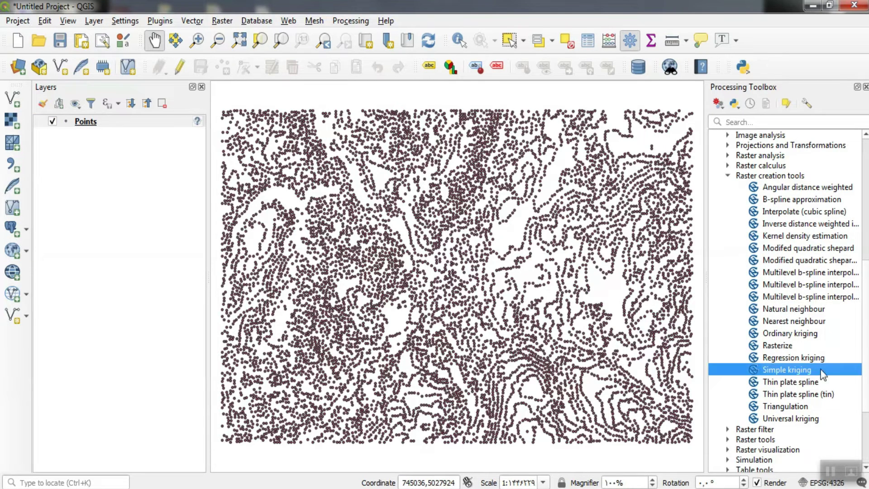
{"action": "double_click", "coordinate": [796, 370]}
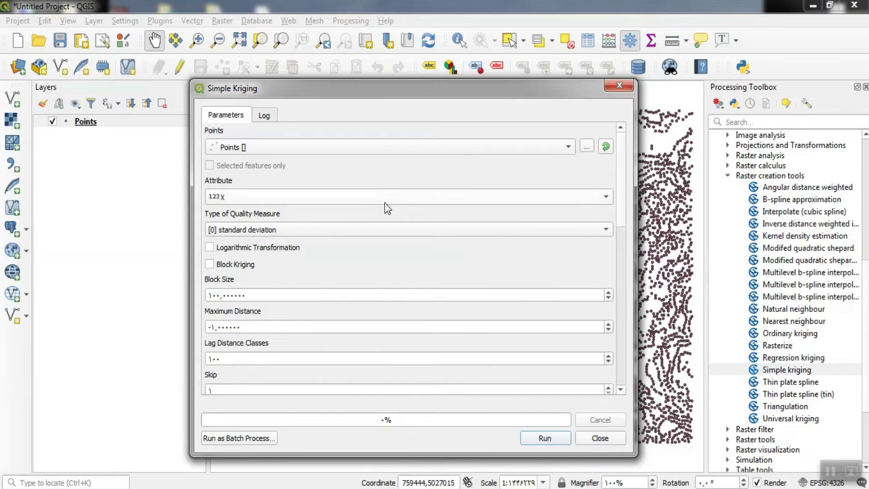
{"action": "left_click", "coordinate": [366, 197]}
{"action": "left_click", "coordinate": [278, 222]}
Keep the nodes fit, choose a global search range, and run the simple kriging
{"action": "left_click_drag", "start_coordinate": [624, 207], "coordinate": [622, 298]}
{"action": "left_click", "coordinate": [281, 293]}
{"action": "left_click", "coordinate": [276, 256]}
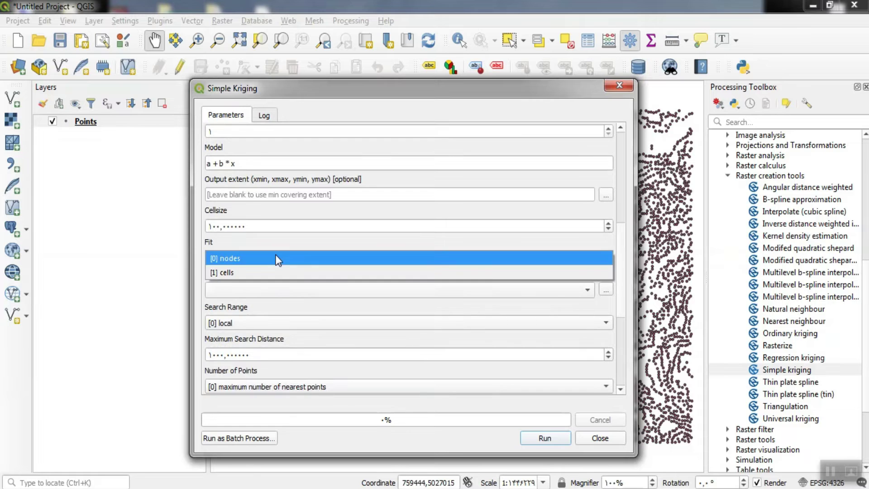
{"action": "left_click", "coordinate": [283, 259]}
{"action": "left_click", "coordinate": [275, 322]}
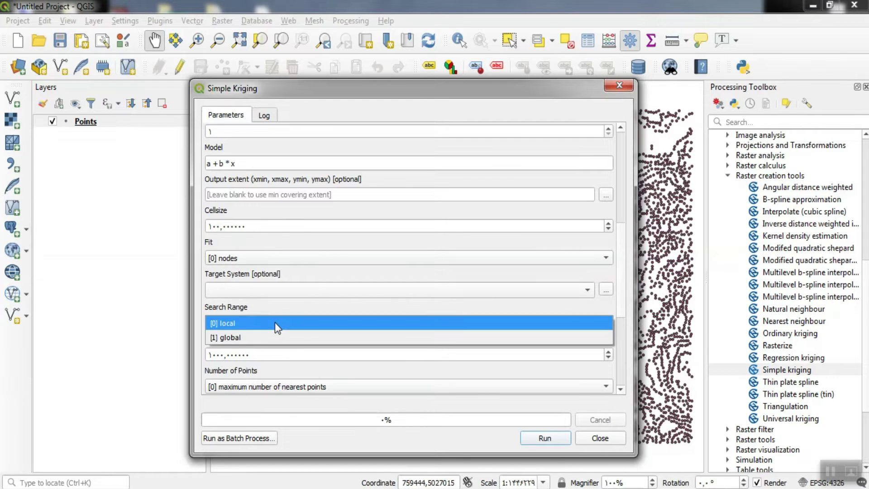
{"action": "left_click", "coordinate": [241, 335]}
{"action": "left_click_drag", "start_coordinate": [627, 253], "coordinate": [632, 324]}
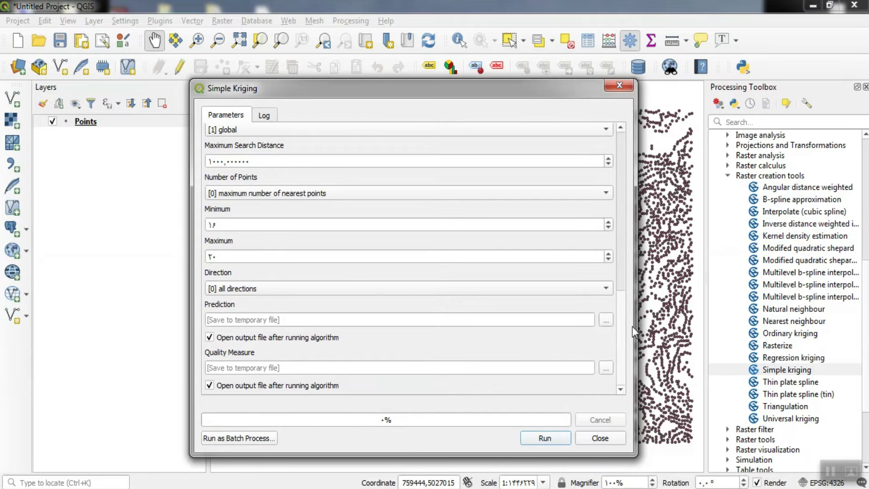
{"action": "left_click", "coordinate": [546, 438]}
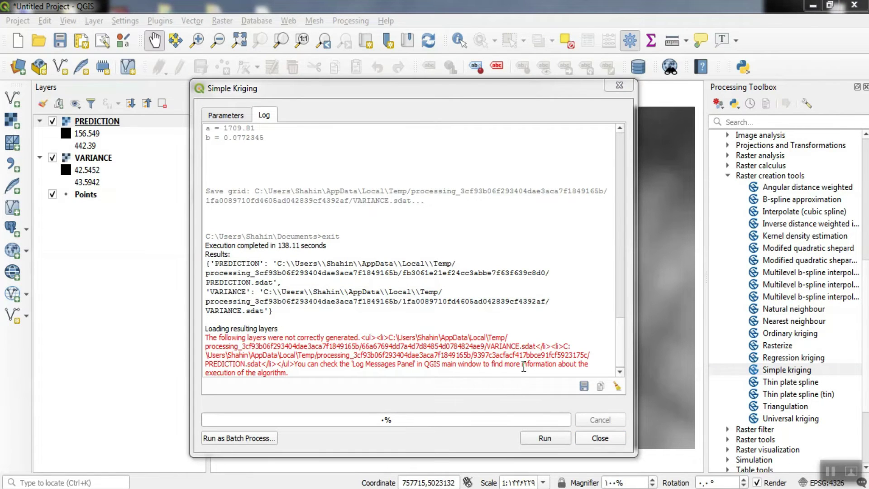
Close the kriging dialog, zoom to full extent, and compare PREDICTION with VARIANCE
{"action": "left_click", "coordinate": [583, 437]}
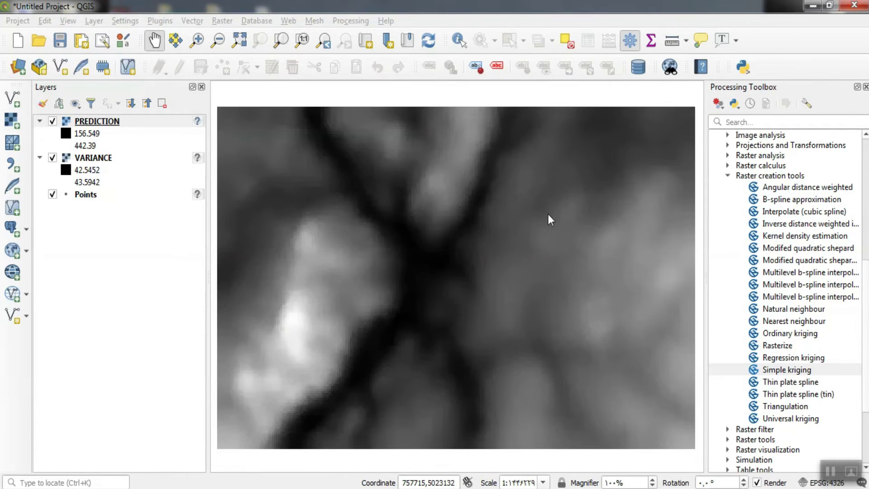
{"action": "left_click", "coordinate": [239, 40]}
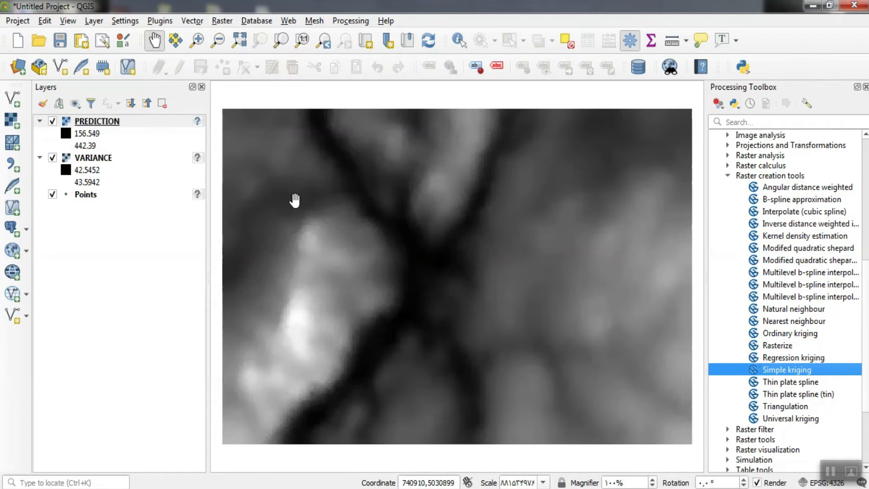
{"action": "left_click", "coordinate": [53, 121]}
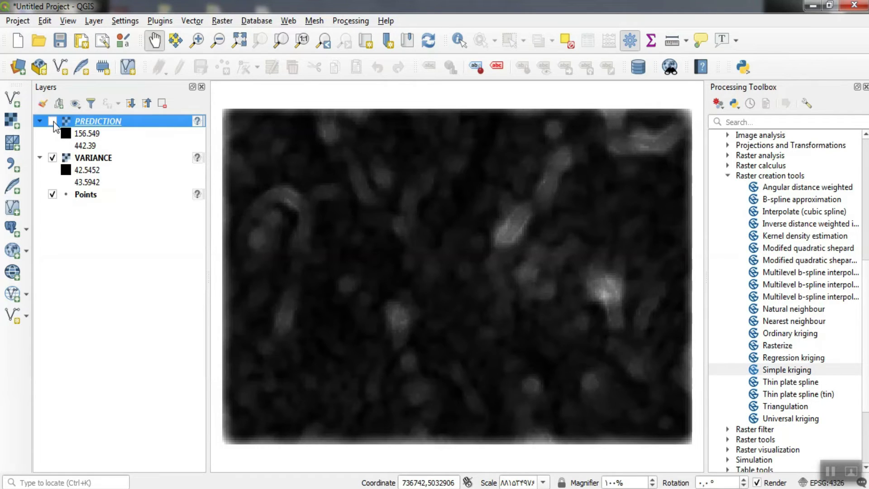
{"action": "left_click", "coordinate": [53, 121]}
{"action": "left_click", "coordinate": [53, 121]}
{"action": "double_click", "coordinate": [58, 134]}
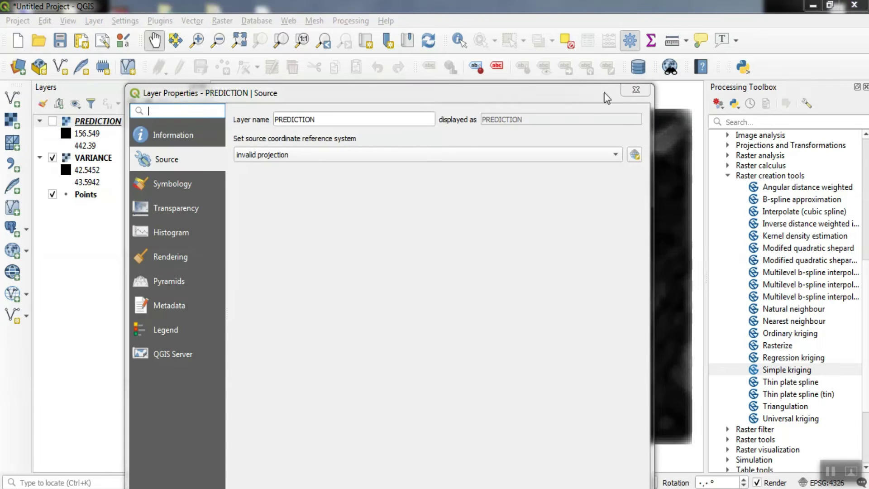
{"action": "left_click", "coordinate": [636, 89]}
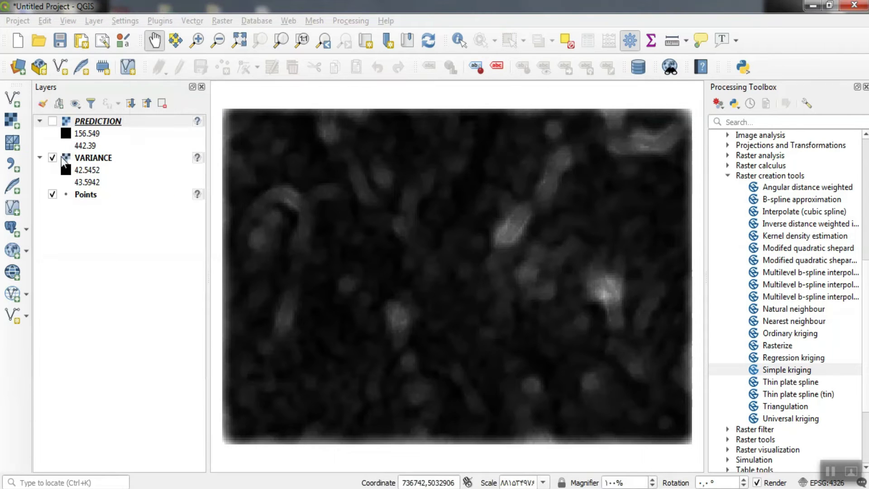
{"action": "left_click", "coordinate": [54, 120]}
Remove the VARIANCE raster layer from the project
{"action": "left_click", "coordinate": [86, 158]}
{"action": "right_click", "coordinate": [86, 158]}
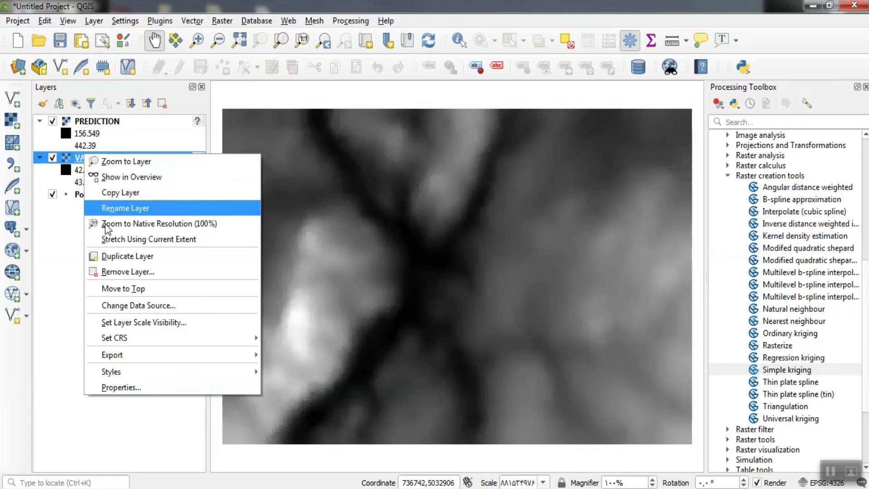
{"action": "left_click", "coordinate": [116, 273]}
{"action": "left_click", "coordinate": [414, 266]}
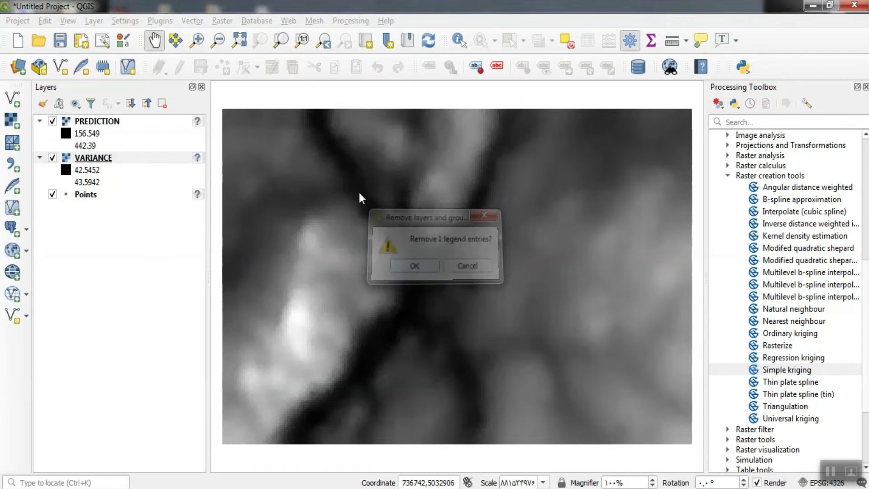
Run Delaunay Triangulation from Vector > Geometry Tools on the Points layer
{"action": "left_click", "coordinate": [190, 22]}
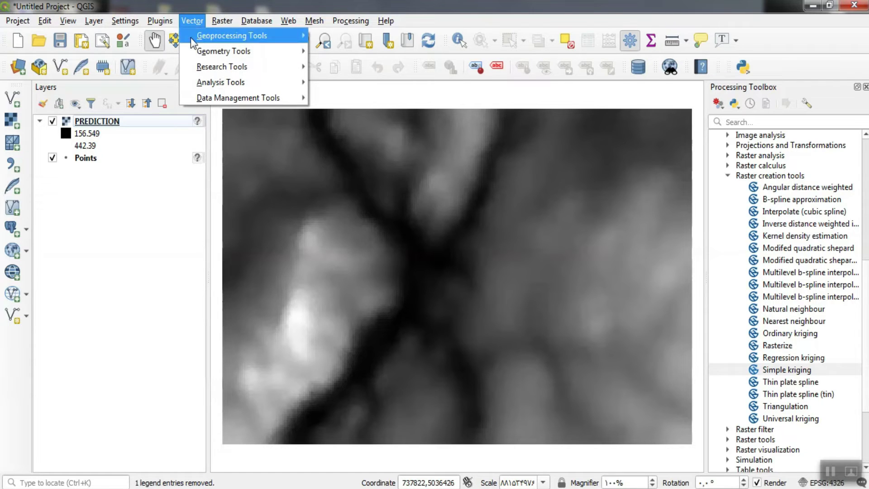
{"action": "mouse_move", "coordinate": [196, 55]}
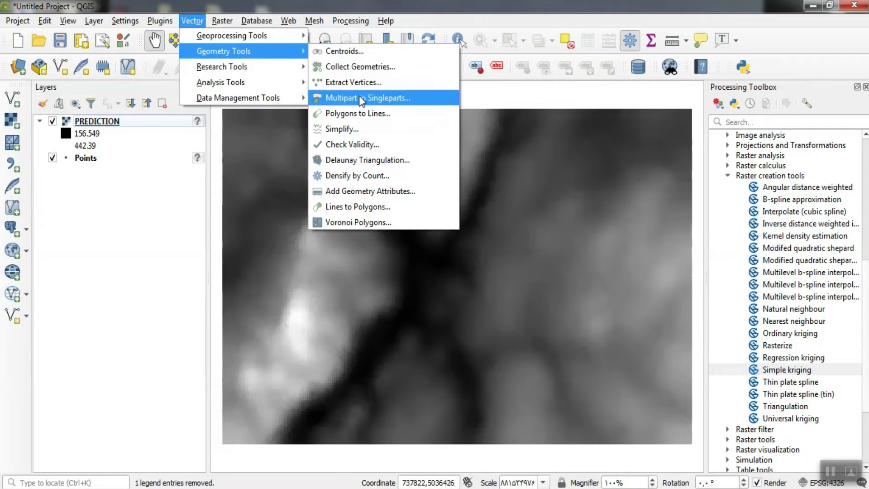
{"action": "left_click", "coordinate": [417, 164]}
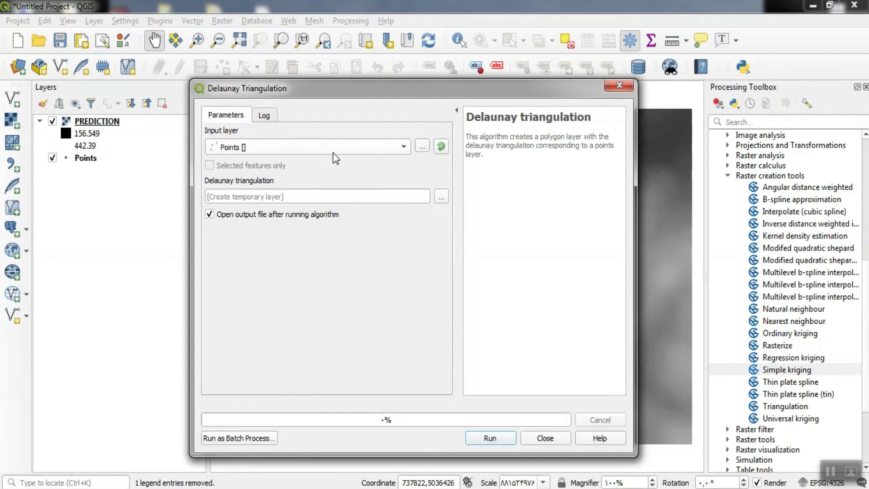
{"action": "left_click", "coordinate": [501, 437]}
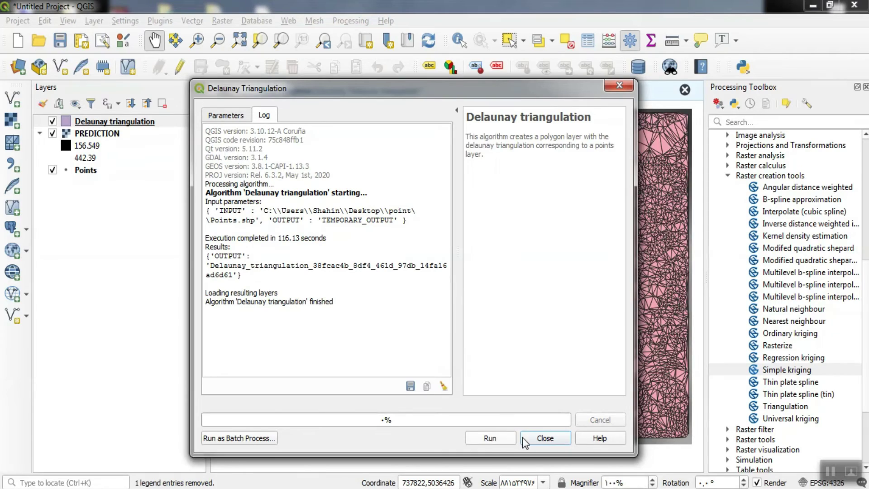
{"action": "left_click", "coordinate": [544, 439]}
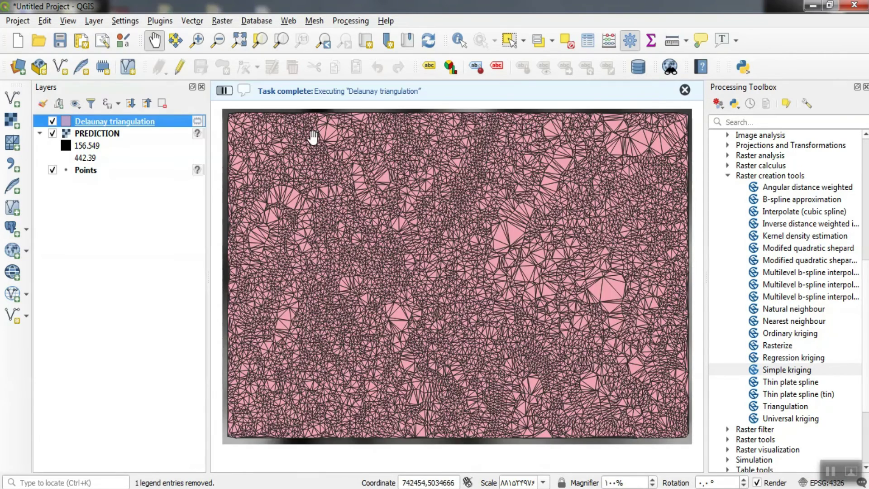
{"action": "scroll", "coordinate": [346, 251], "scroll_direction": "up", "scroll_amount": 4}
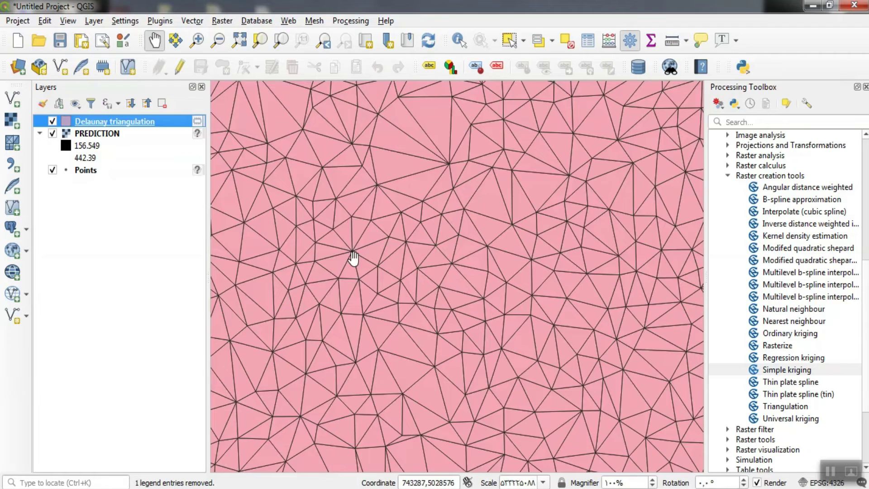
{"action": "left_click_drag", "start_coordinate": [379, 271], "coordinate": [407, 273]}
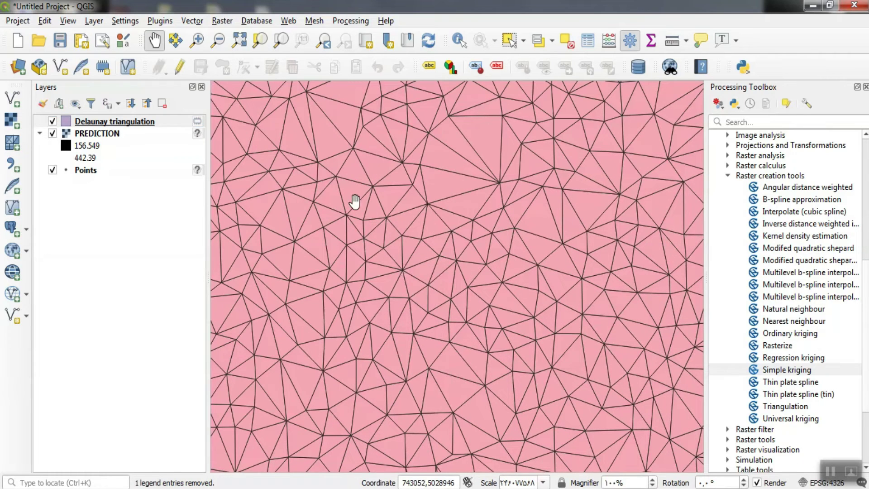
{"action": "left_click", "coordinate": [239, 40]}
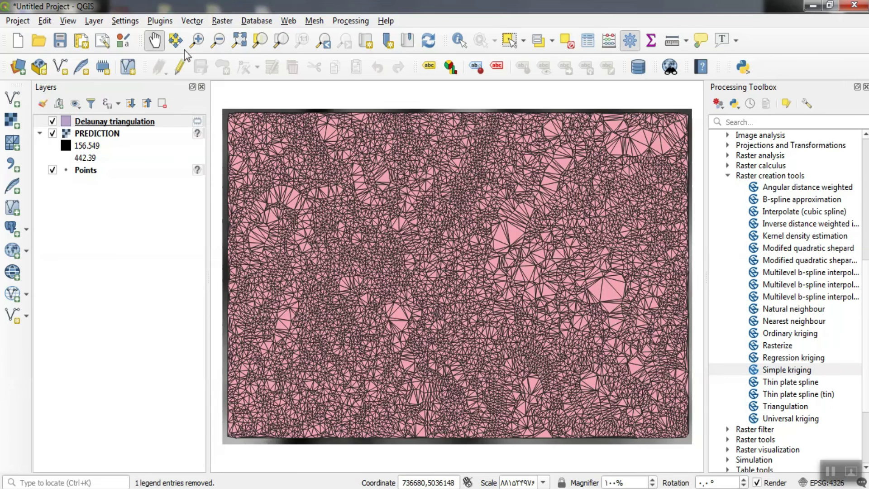
{"action": "left_click", "coordinate": [190, 23]}
Build Voronoi polygons from the Points layer and zoom in on the result
{"action": "mouse_move", "coordinate": [226, 51]}
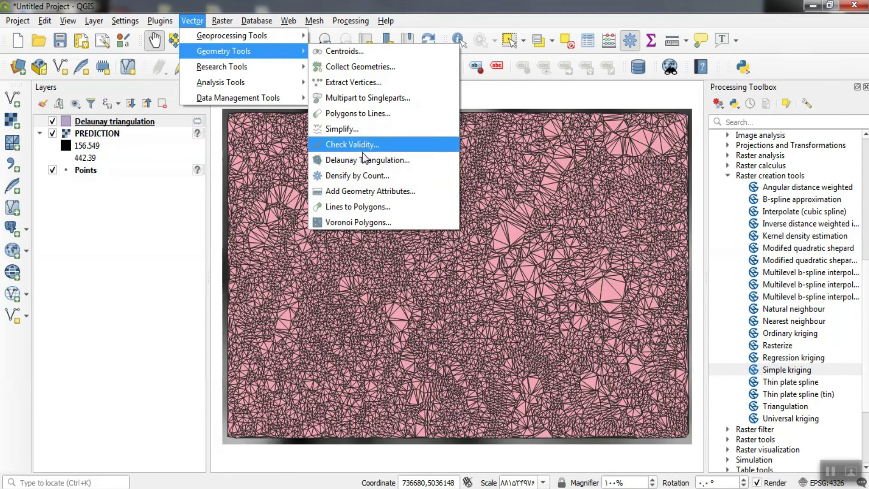
{"action": "left_click", "coordinate": [402, 224]}
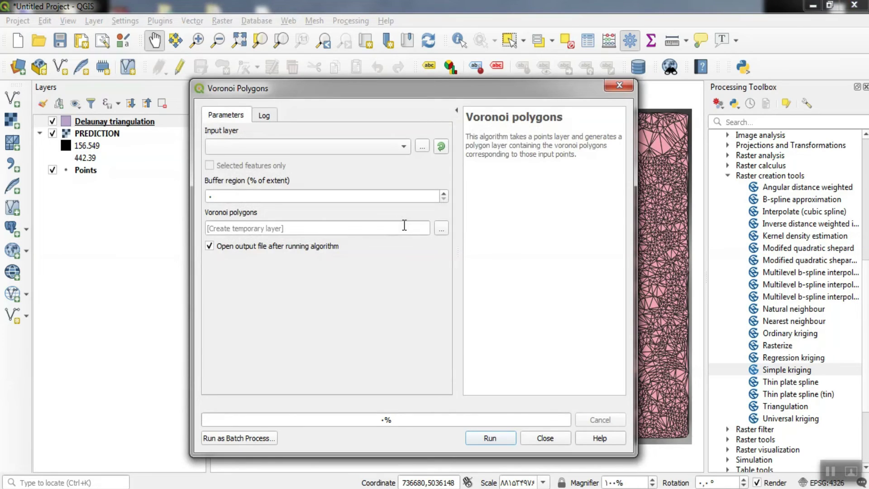
{"action": "left_click", "coordinate": [398, 147]}
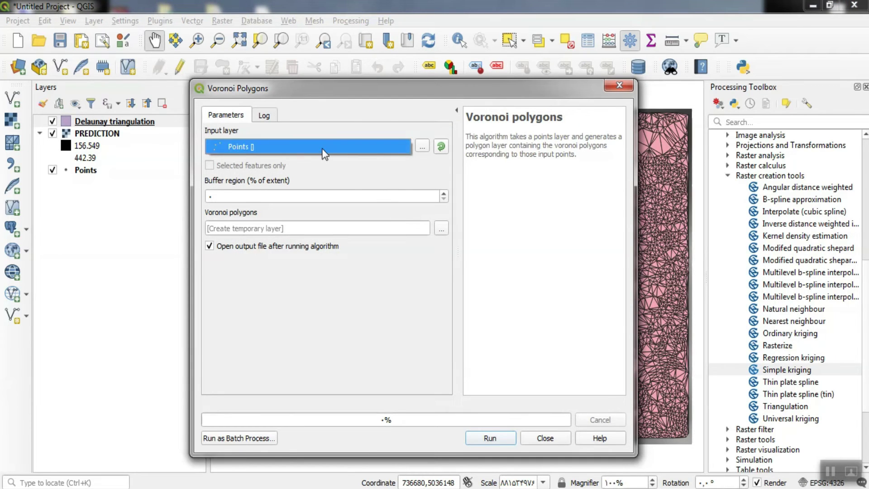
{"action": "left_click", "coordinate": [335, 148]}
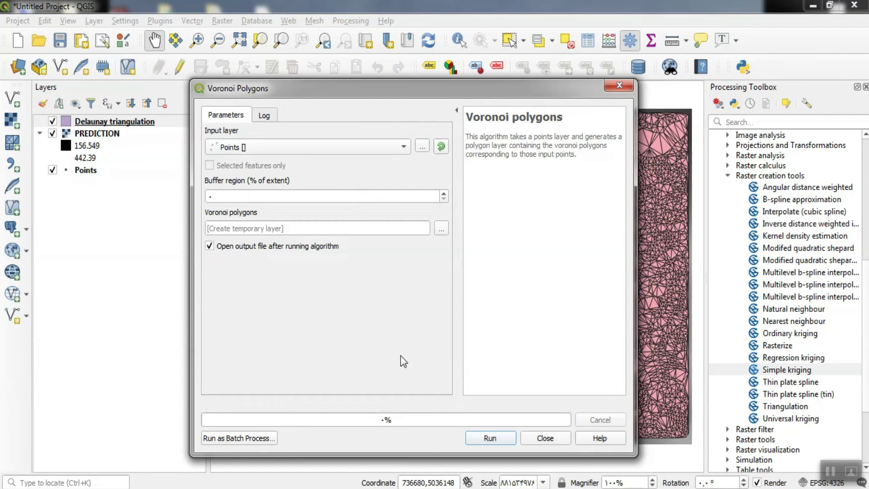
{"action": "left_click", "coordinate": [497, 439]}
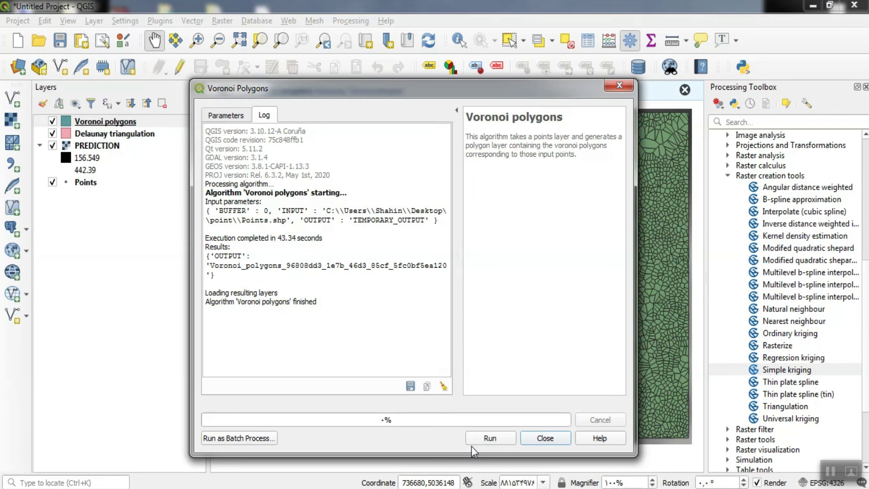
{"action": "left_click", "coordinate": [536, 439]}
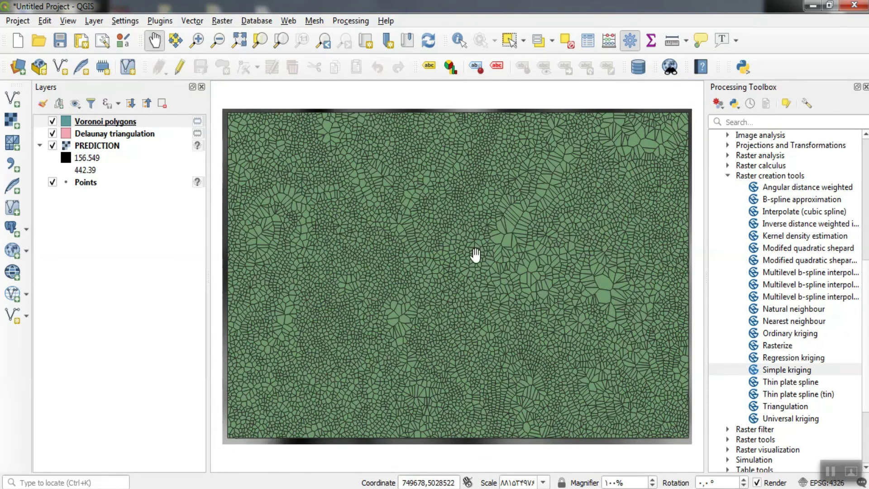
{"action": "scroll", "coordinate": [469, 256], "scroll_direction": "up", "scroll_amount": 2}
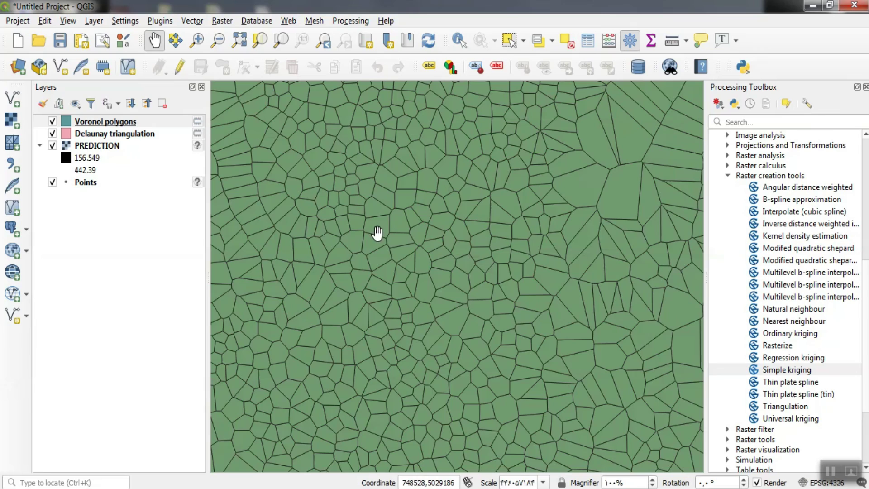